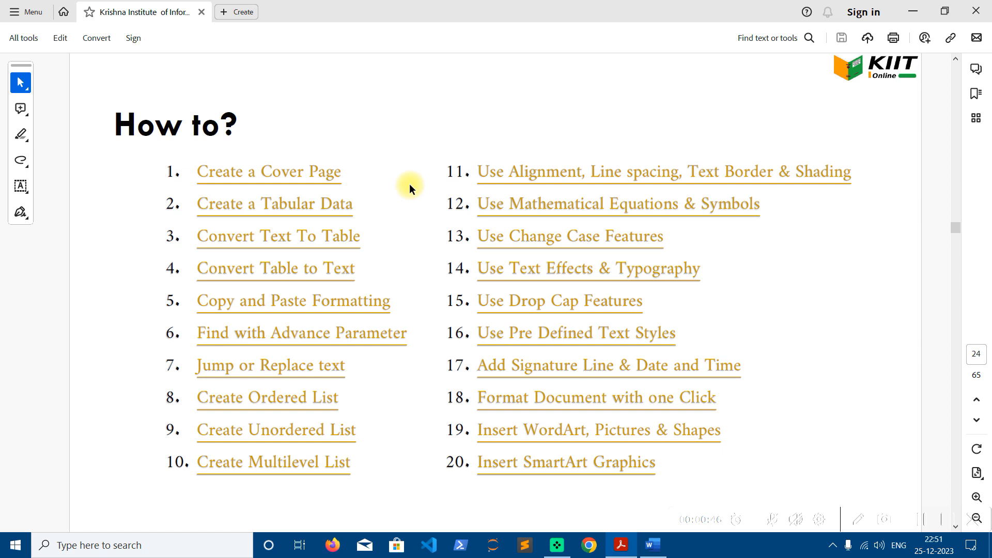
Minimize the PDF guide, refresh the desktop and switch to the blank Word document.
click(916, 9)
right_click(402, 120)
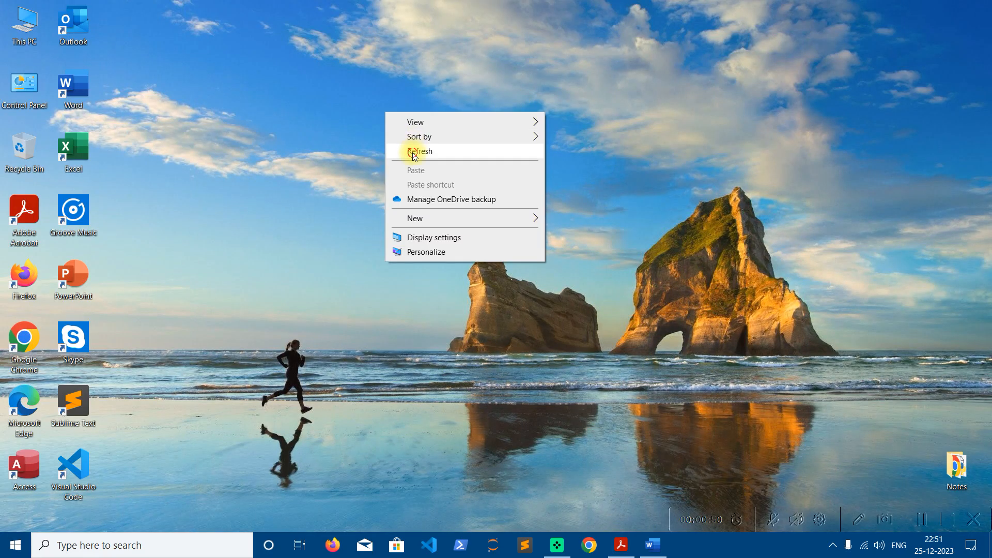
click(416, 148)
click(639, 545)
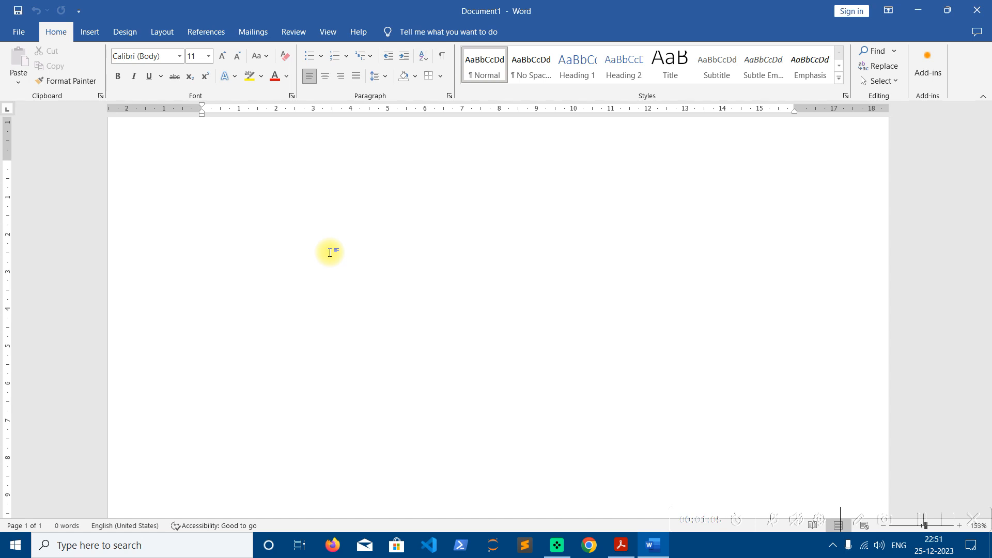
Enter the heading "Types of Insert Table:" and start a numbered list in the "1-" format below it.
text(1)
key(BackSpace)
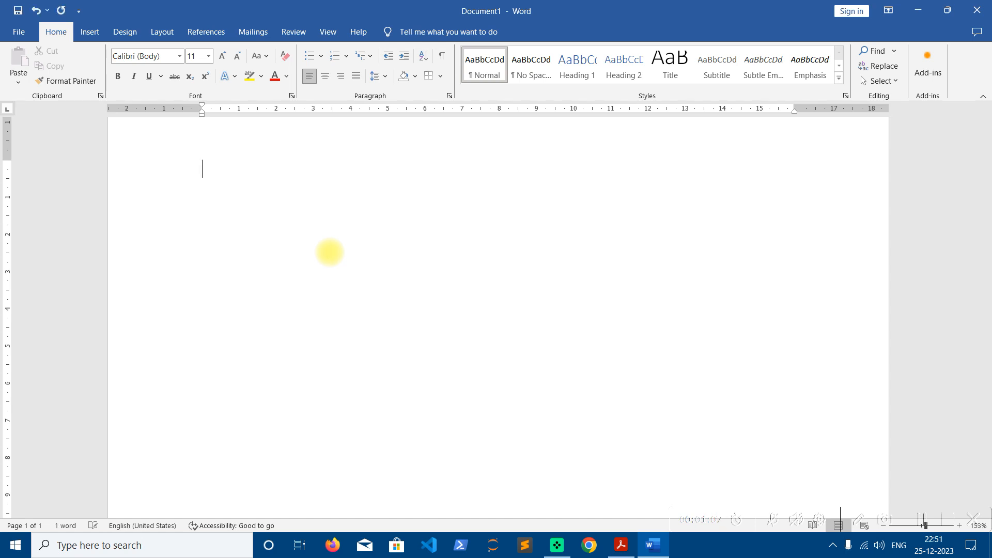
text(Types of Insert Tabl)
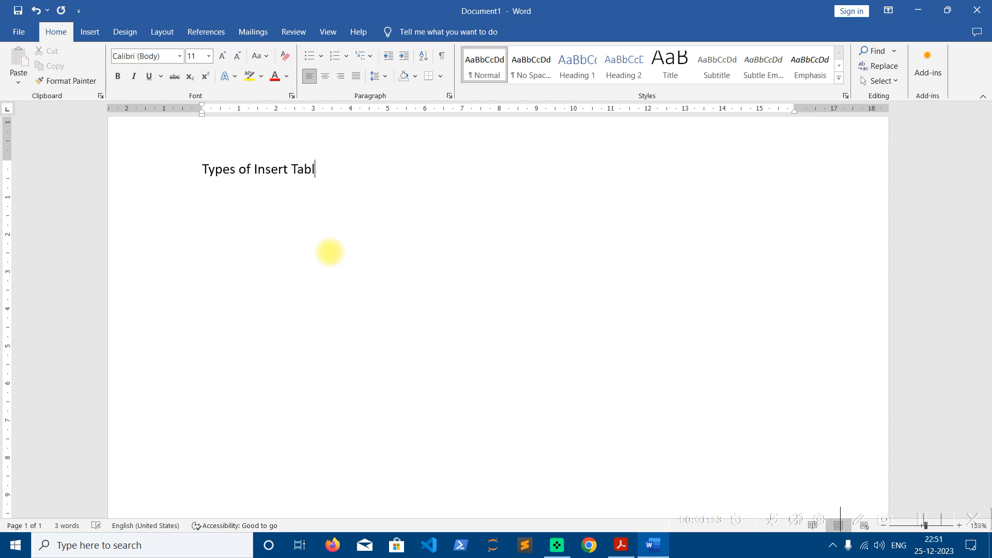
text(e:)
key(Return)
text(1-)
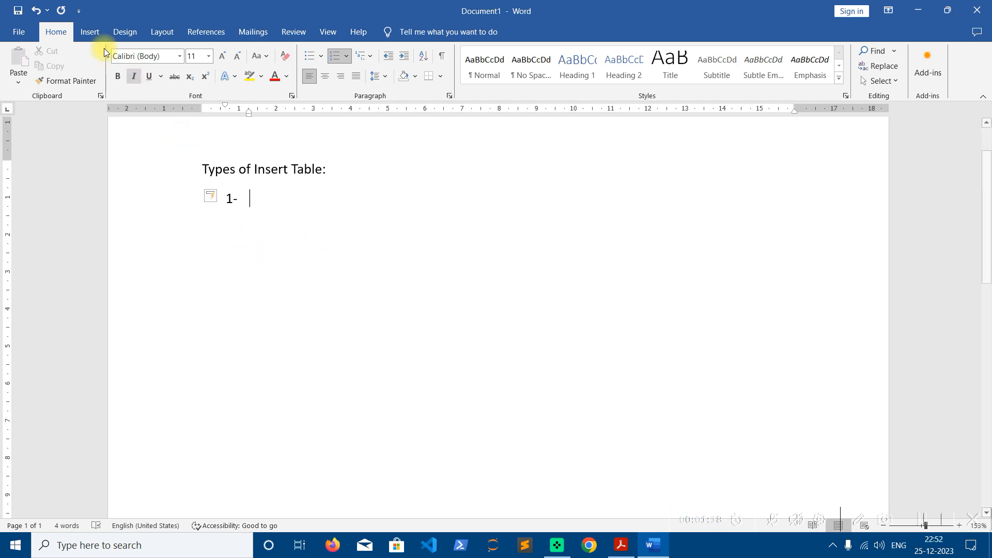
Check the available table insertion options and enter "By using Drawing Tool" as the first list item.
click(90, 32)
click(110, 79)
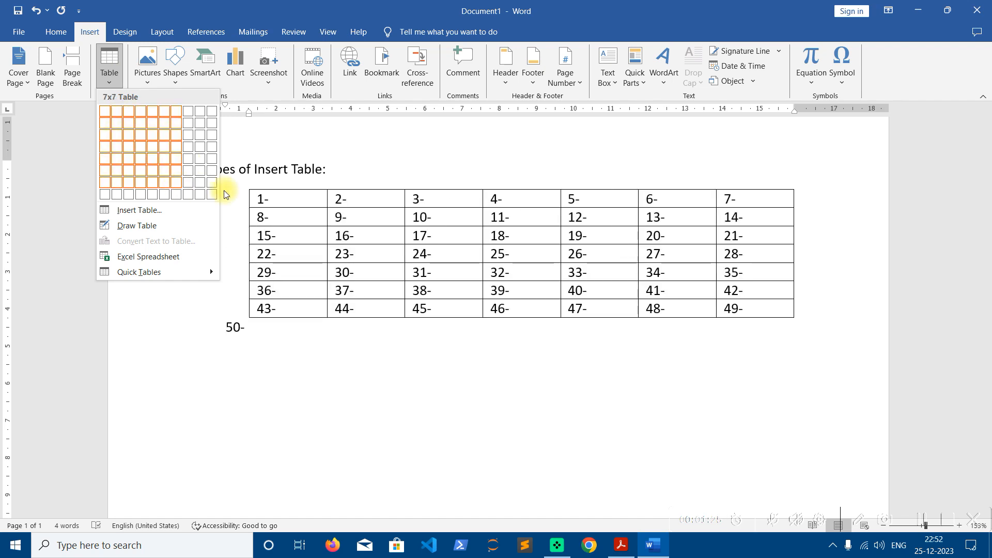
click(288, 200)
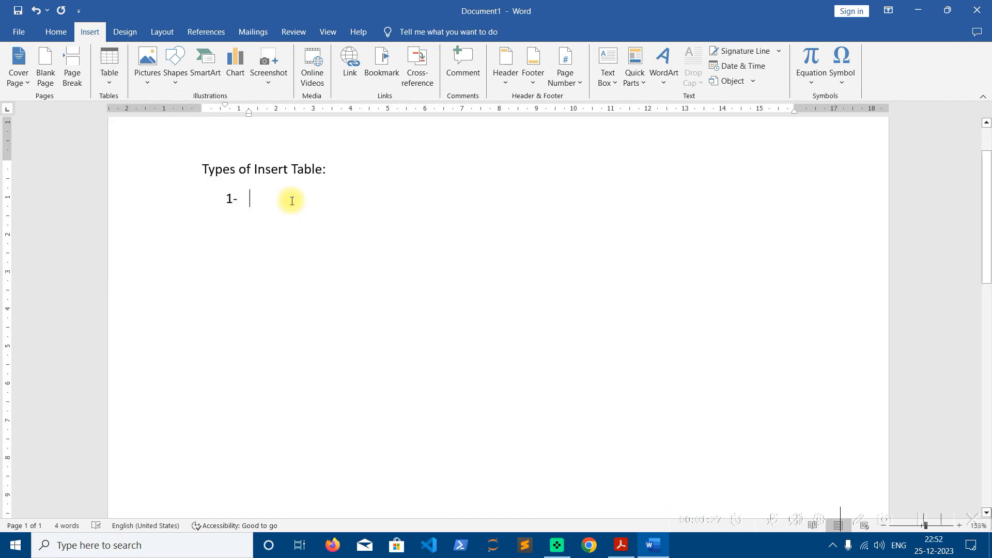
text(By us)
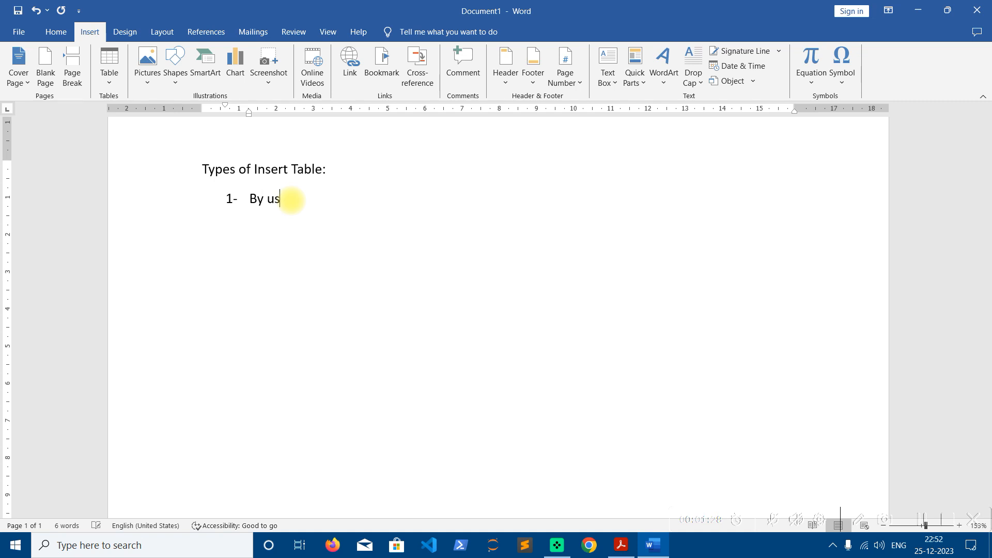
text(ing Drawing Tool)
key(Return)
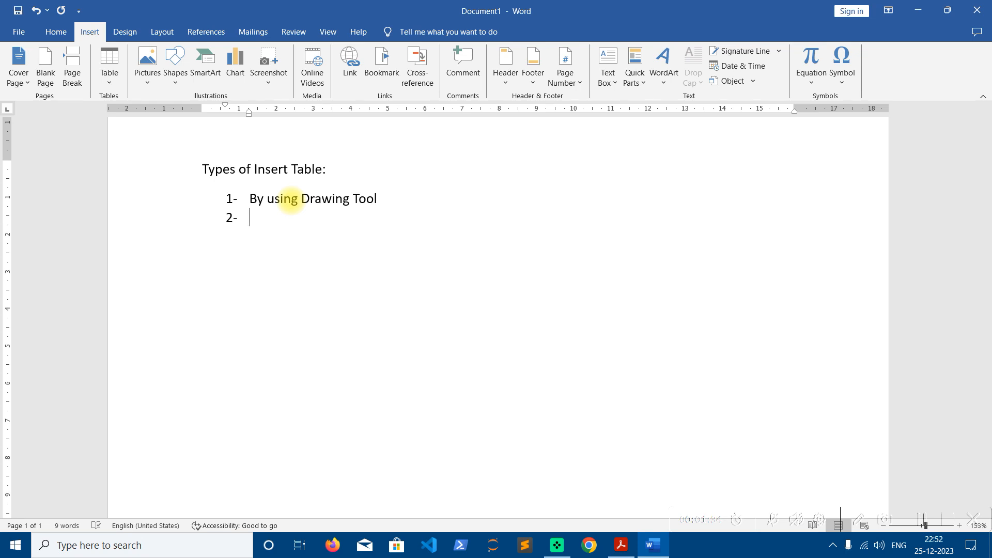
Enter "By using insert Table Option" as the second item of the numbered list.
text(By singh)
key(BackSpace)
key(BackSpace)
key(BackSpace)
key(BackSpace)
key(BackSpace)
text(using insert)
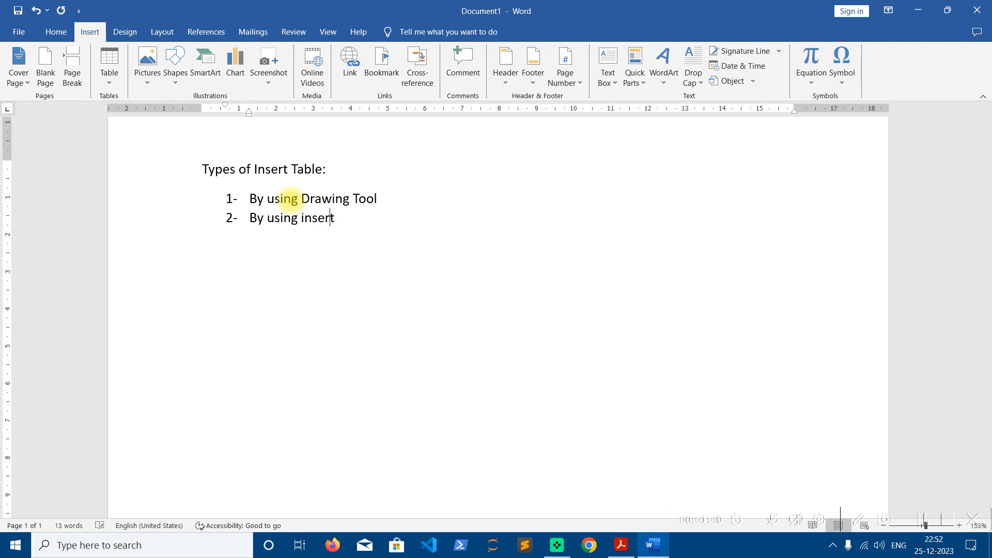
text( Table Option)
key(Return)
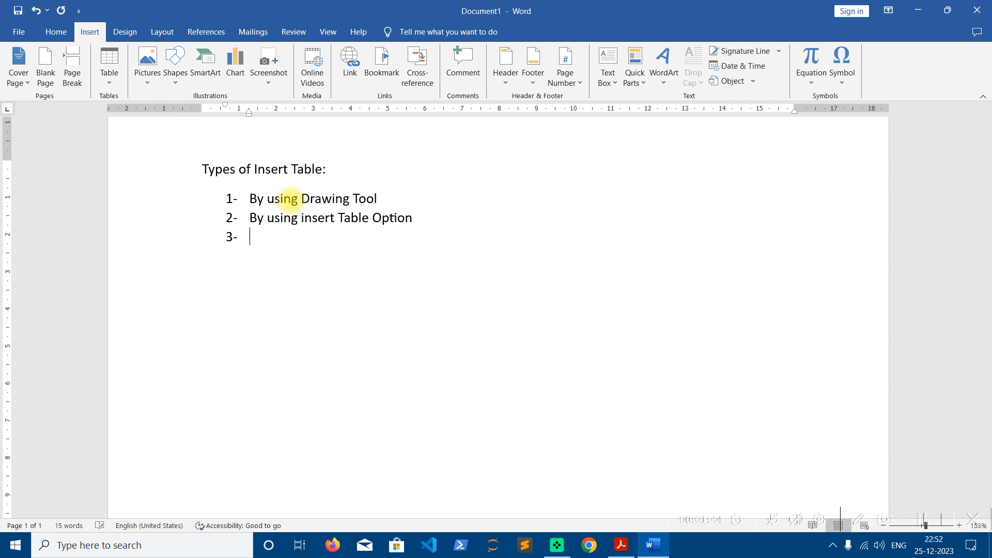
Check the table insertion options again and enter "By using Draw Table" as the third list item.
click(112, 84)
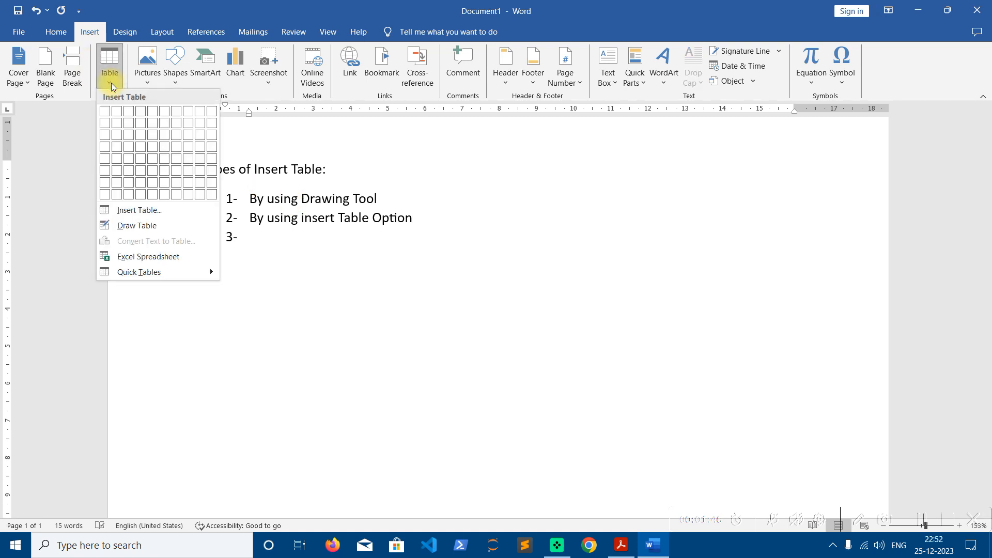
click(256, 244)
text(By using Draw Table)
key(Return)
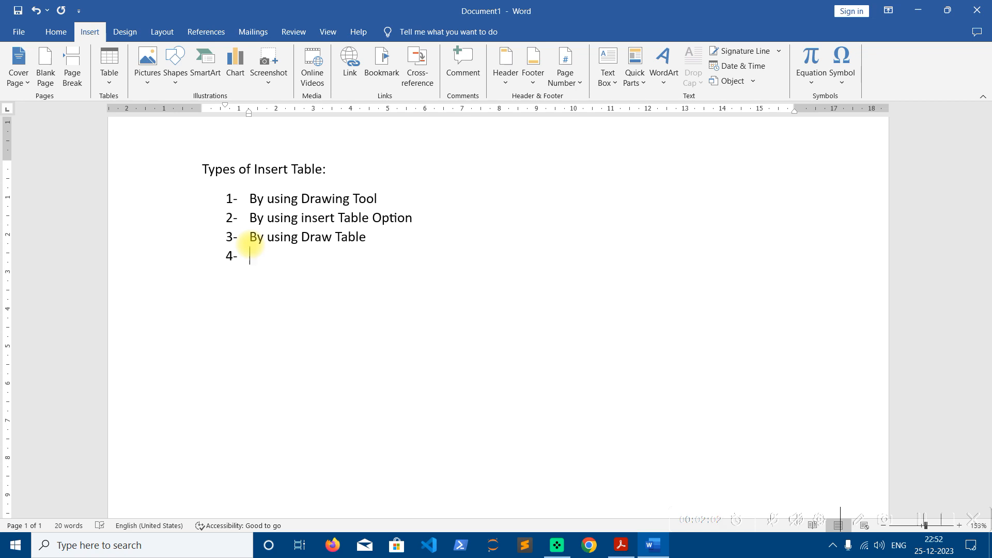
Enter "Text to Table" as the fourth list item and end the numbered list.
text(Tex to)
key(BackSpace)
key(BackSpace)
key(BackSpace)
text(t ot)
key(BackSpace)
key(BackSpace)
key(BackSpace)
text(to Table)
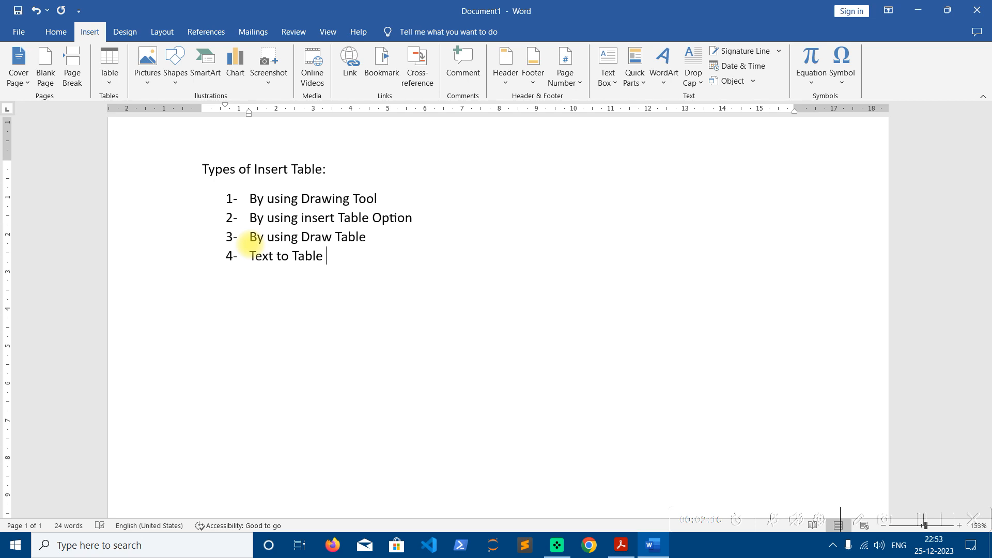
key(Return)
key(Return)
Insert a table of 4 columns and 3 rows below the list using the table size grid.
drag(249, 198, 398, 215)
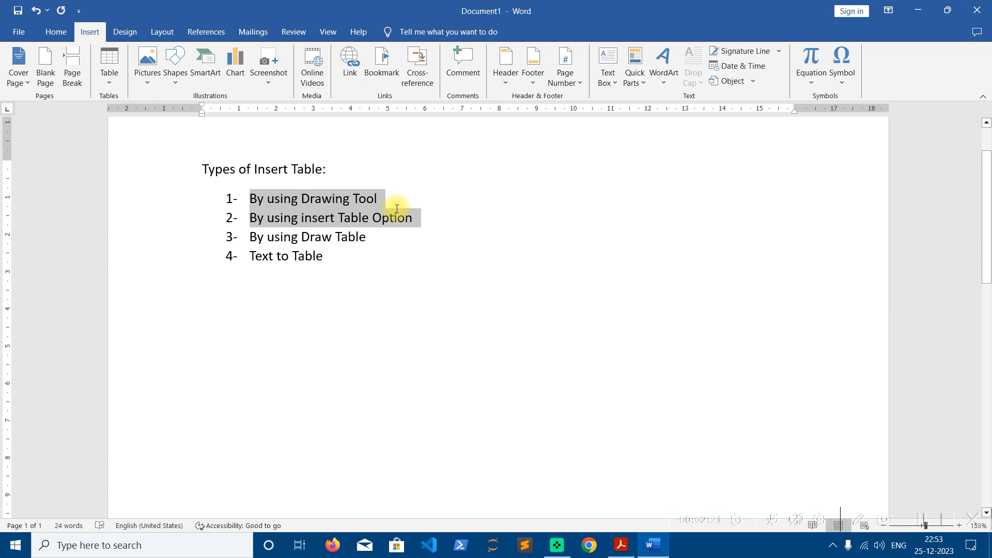
click(246, 302)
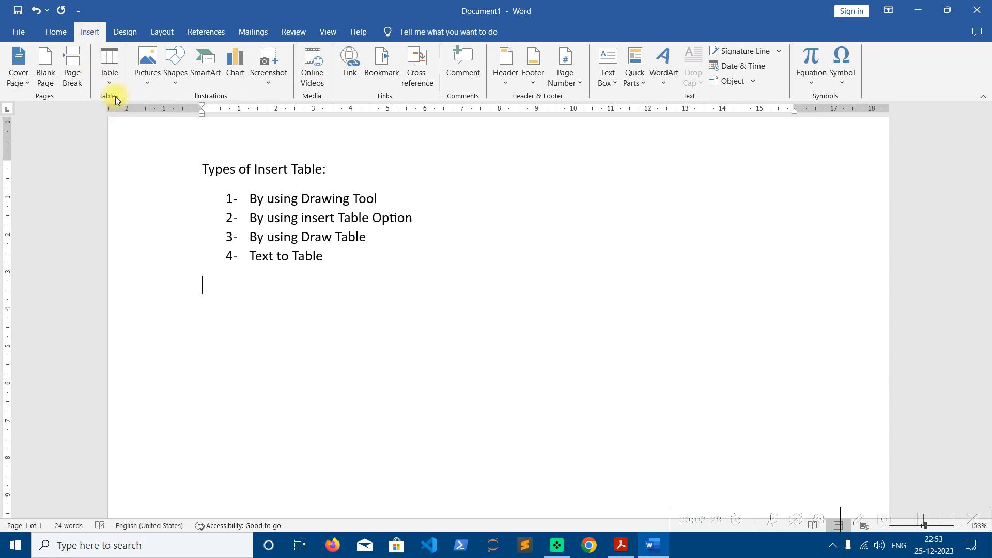
click(110, 81)
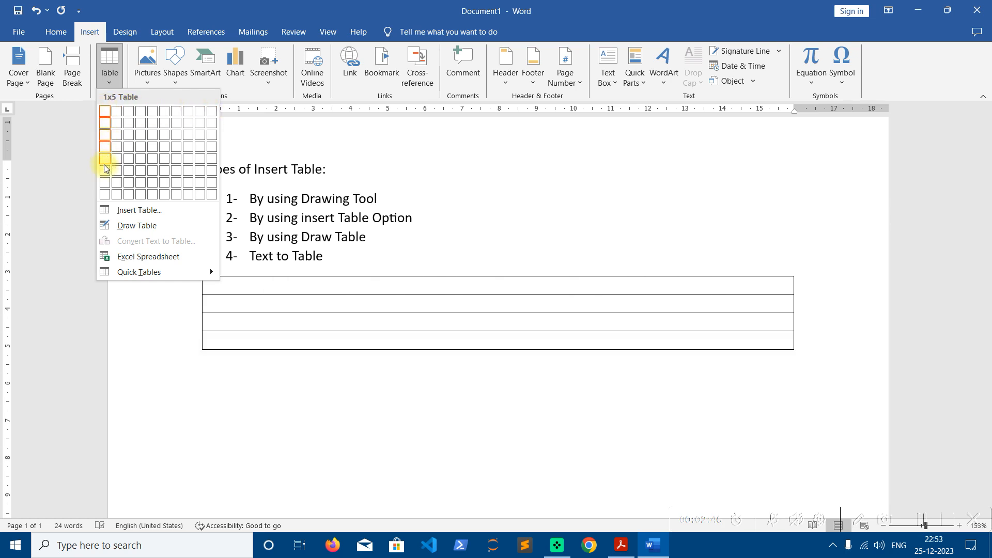
click(141, 138)
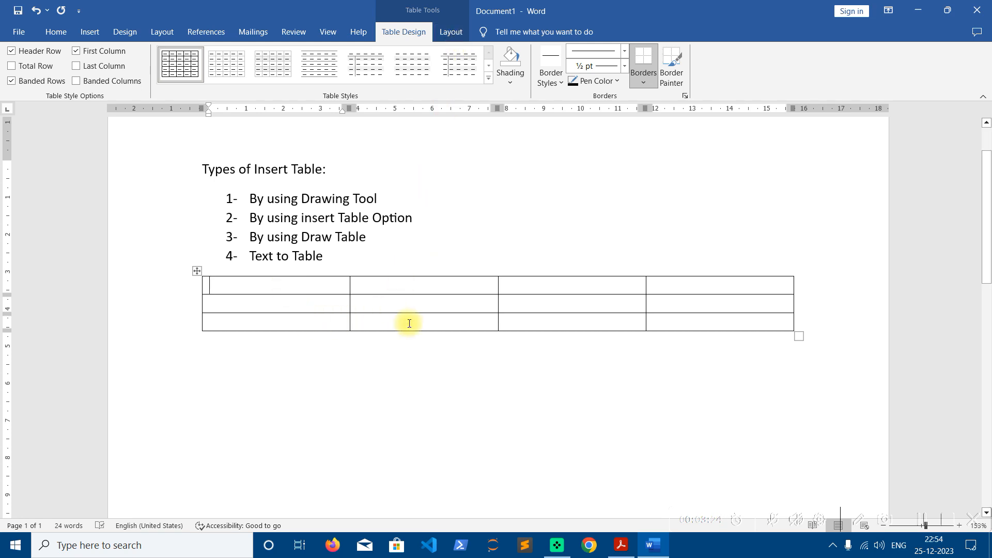
Delete the entire 4-column table below the list.
click(452, 32)
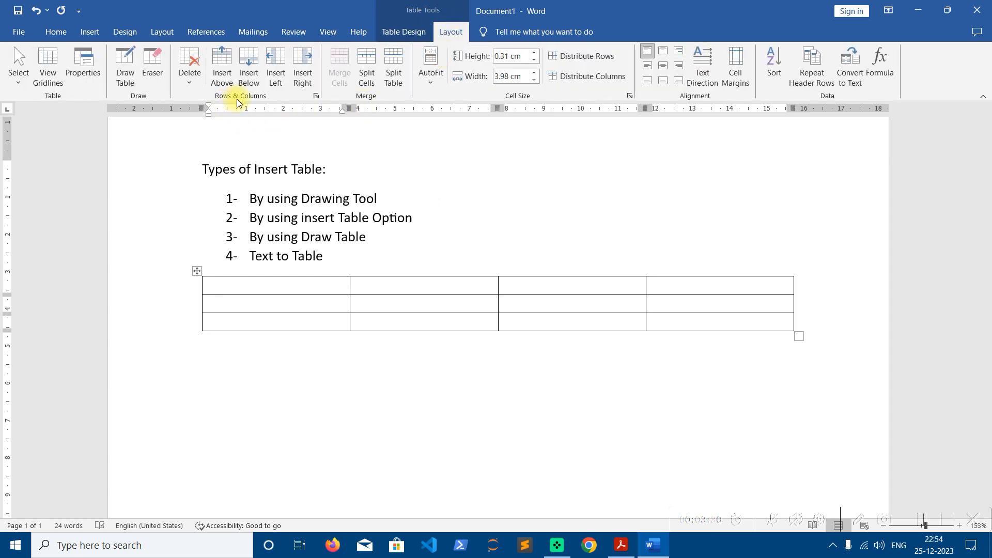
click(190, 83)
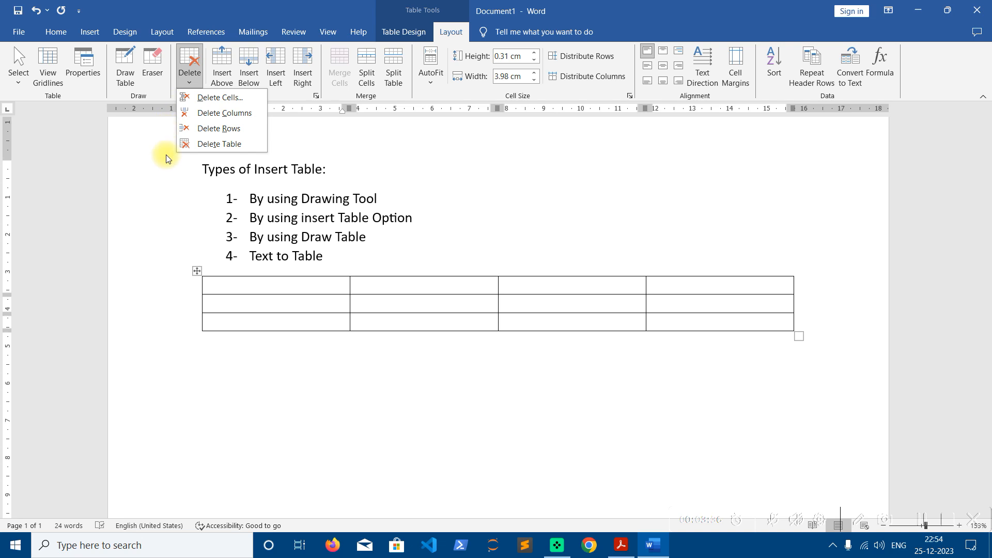
click(227, 150)
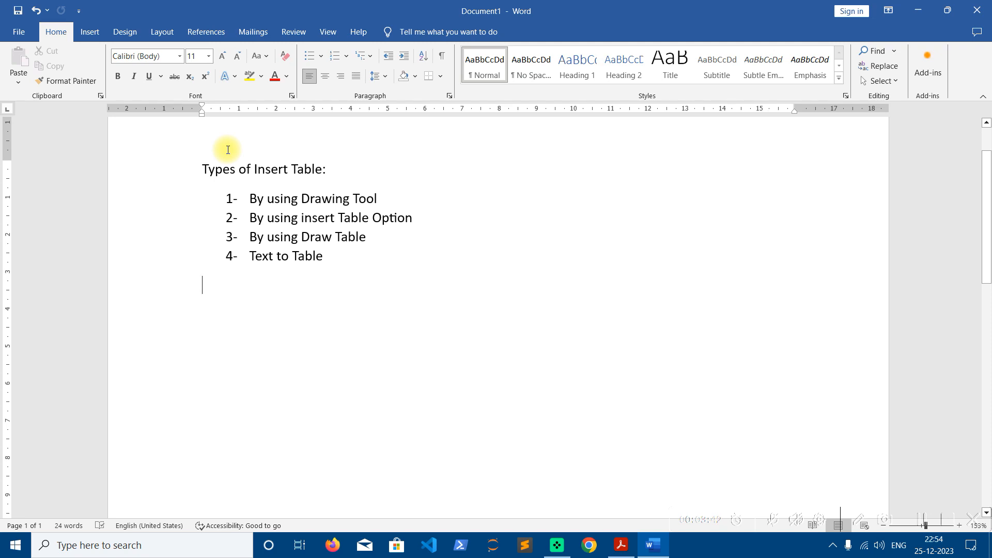
Insert a table of 5 columns and 15 rows below the list by specifying its dimensions, keeping automatic fixed column width.
click(91, 32)
drag(432, 217, 251, 216)
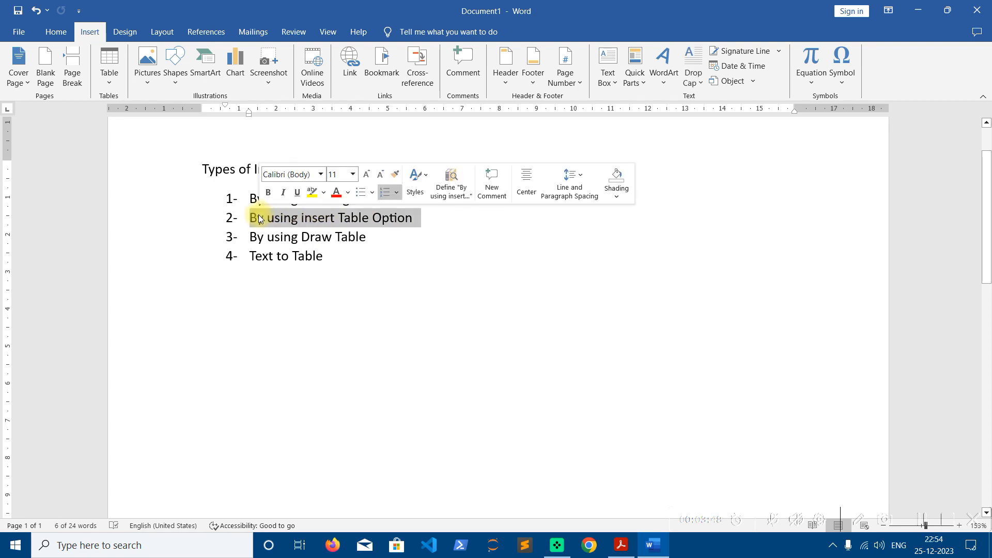
click(210, 296)
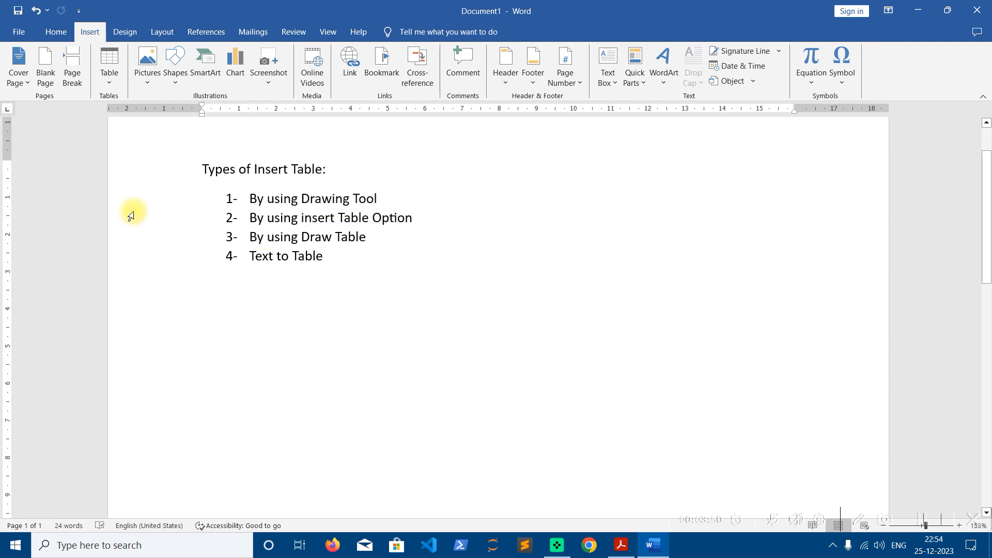
click(108, 82)
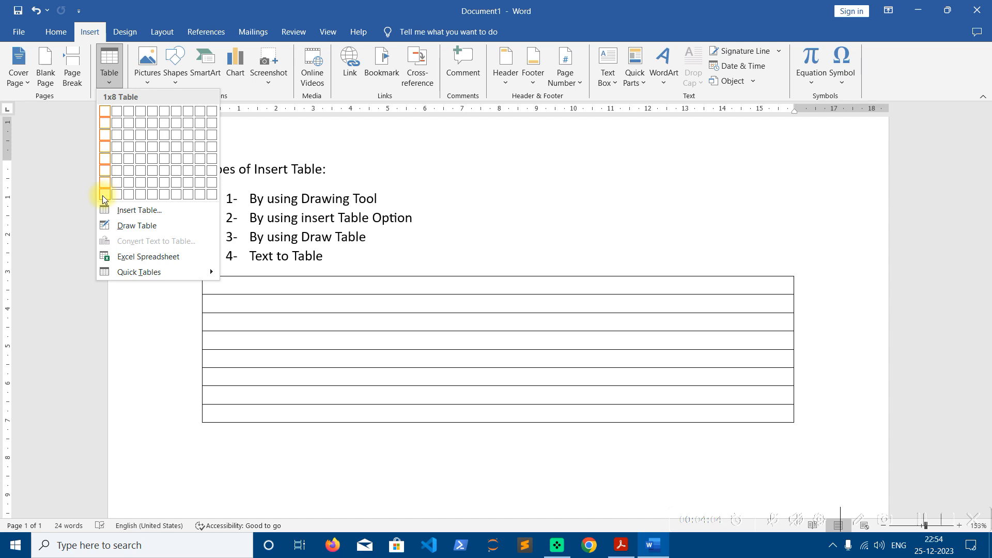
click(133, 212)
drag(470, 178, 512, 158)
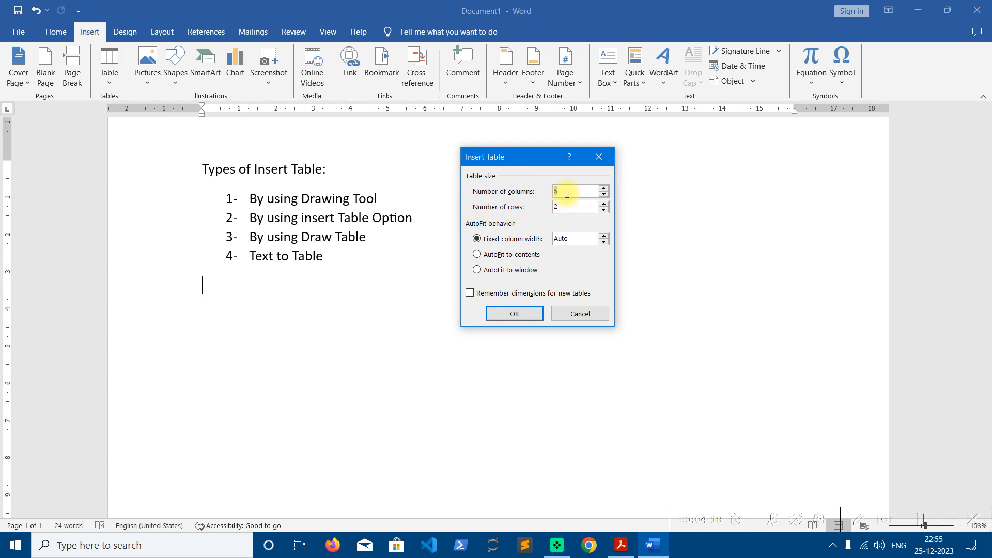
key(Tab)
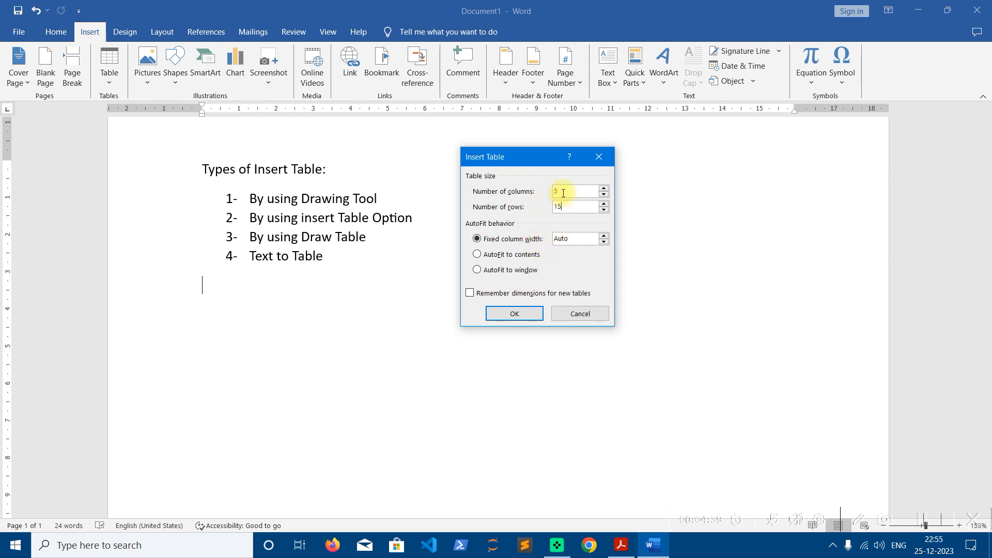
click(530, 312)
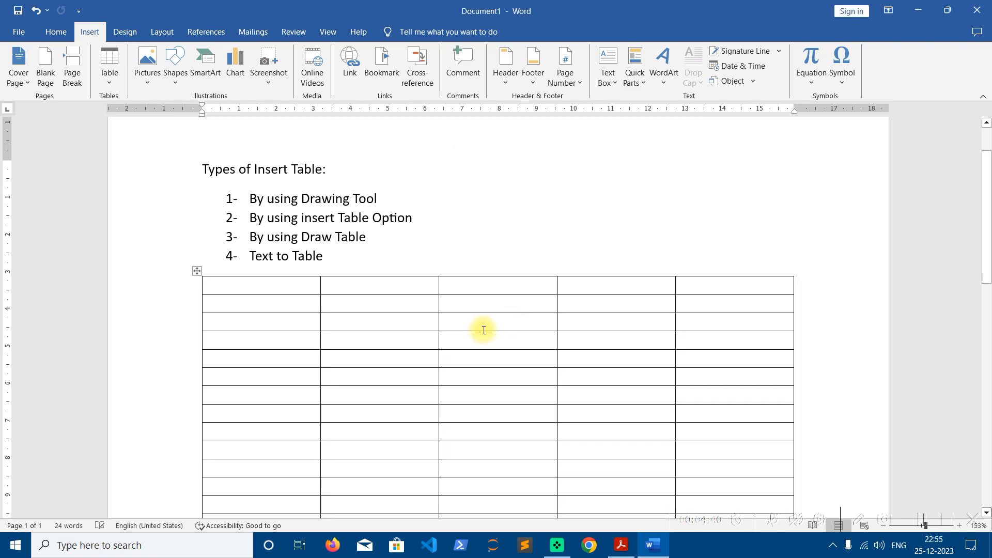
Review the 5-column, 15-row table and delete it entirely.
scroll(483, 328, down, 3)
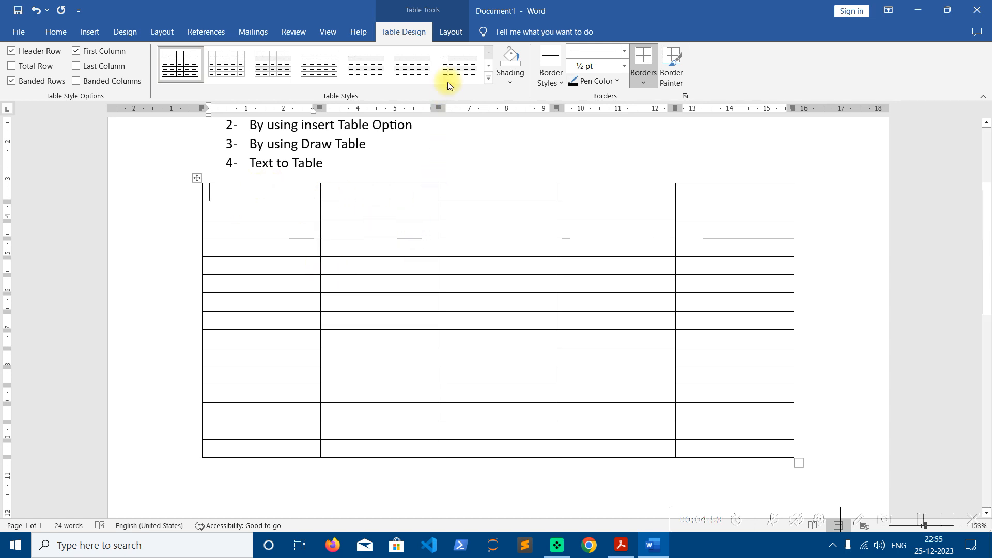
click(453, 32)
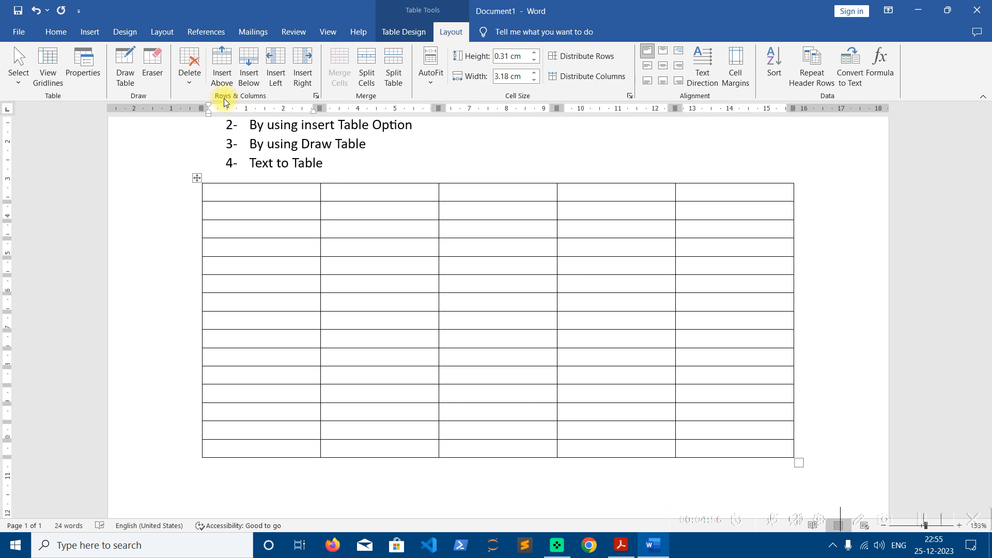
click(193, 83)
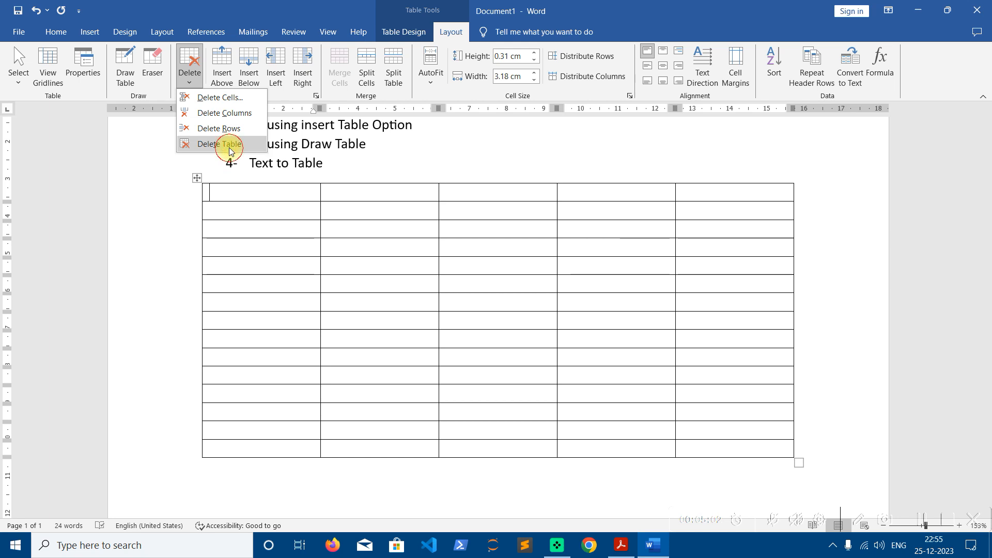
click(228, 148)
scroll(328, 221, up, 2)
scroll(328, 221, up, 1)
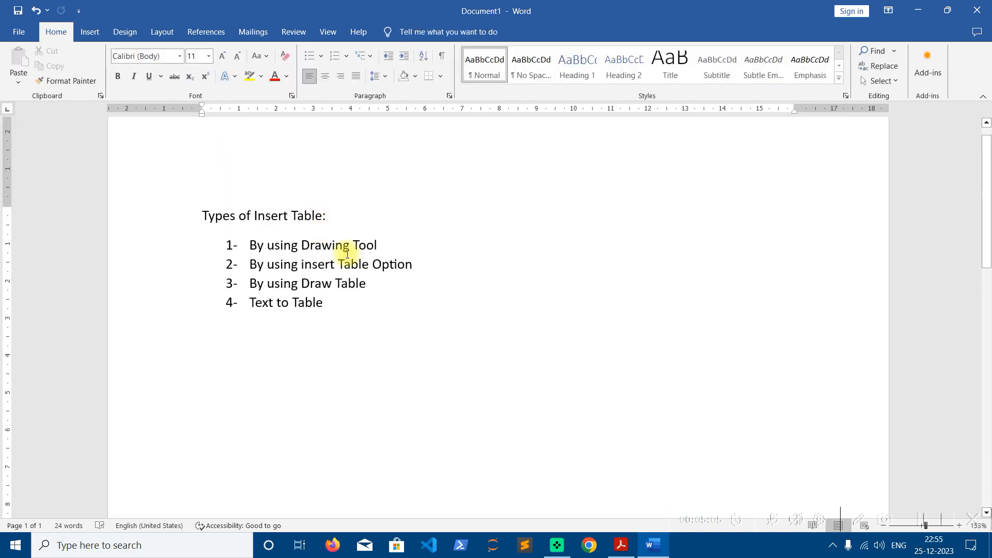
drag(443, 270, 252, 244)
drag(343, 304, 257, 292)
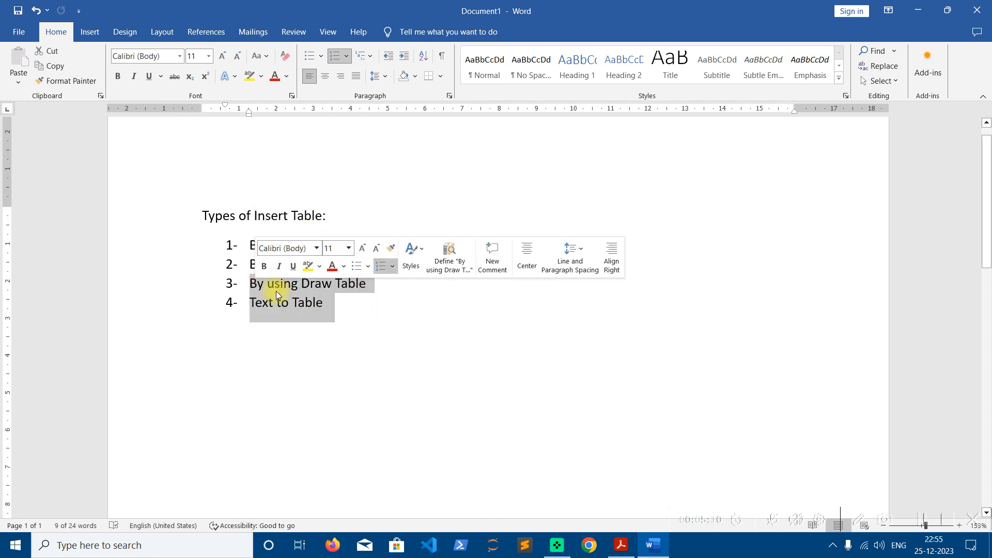
click(421, 265)
drag(393, 253, 264, 248)
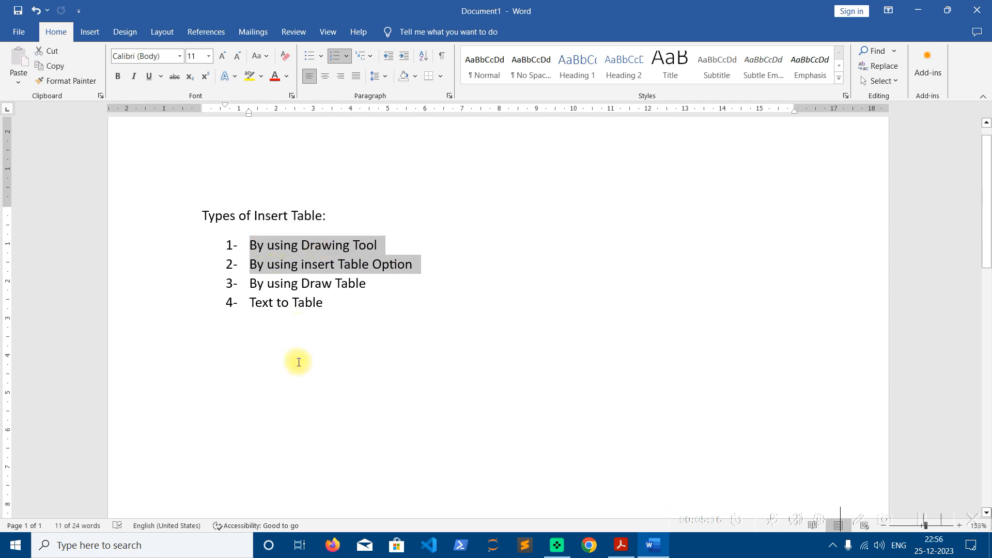
Insert a table of 7 columns and 6 rows below the list using the table size grid.
click(281, 364)
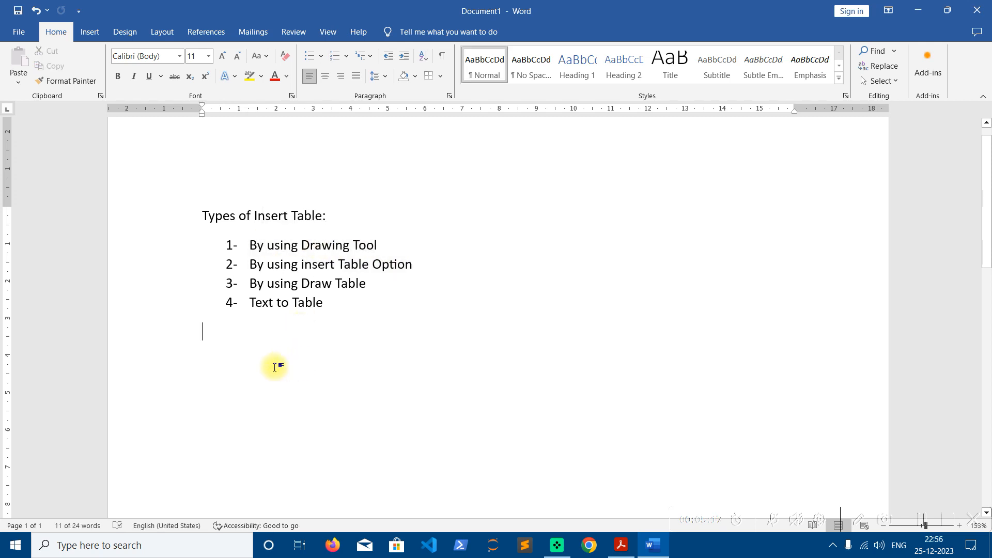
click(95, 39)
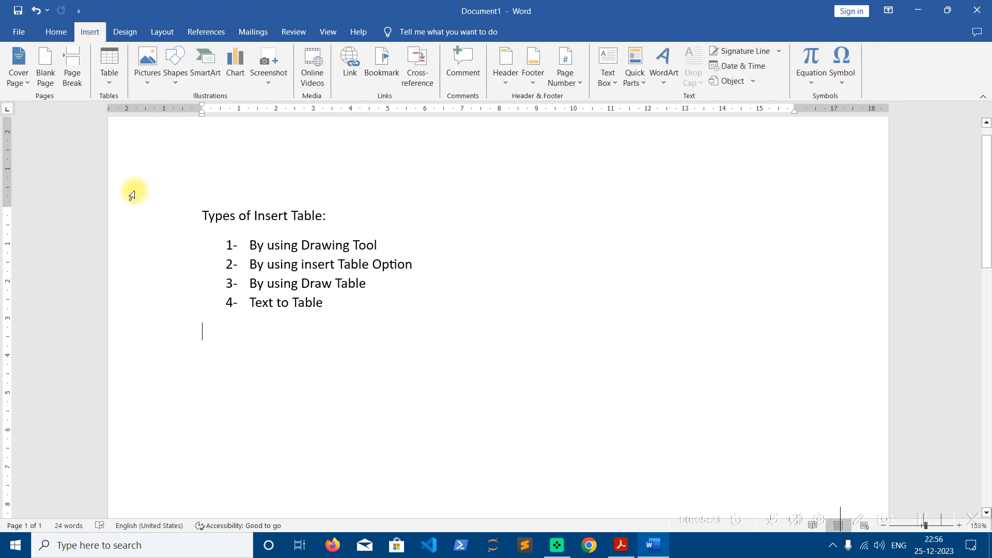
click(109, 75)
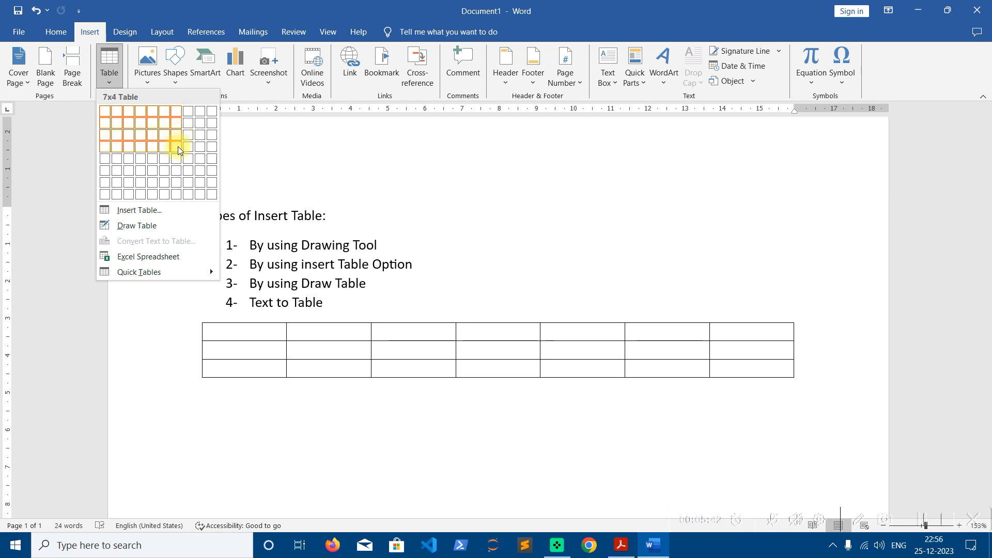
click(180, 176)
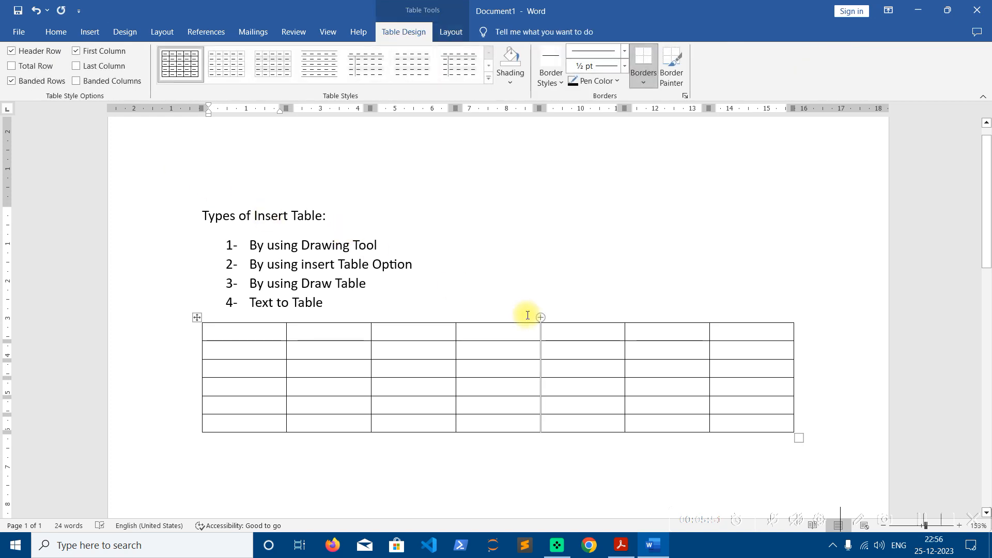
Stretch the whole 7-column table downward, keeping its width, so each row is about 1.2 cm high.
scroll(525, 313, down, 2)
scroll(527, 315, down, 1)
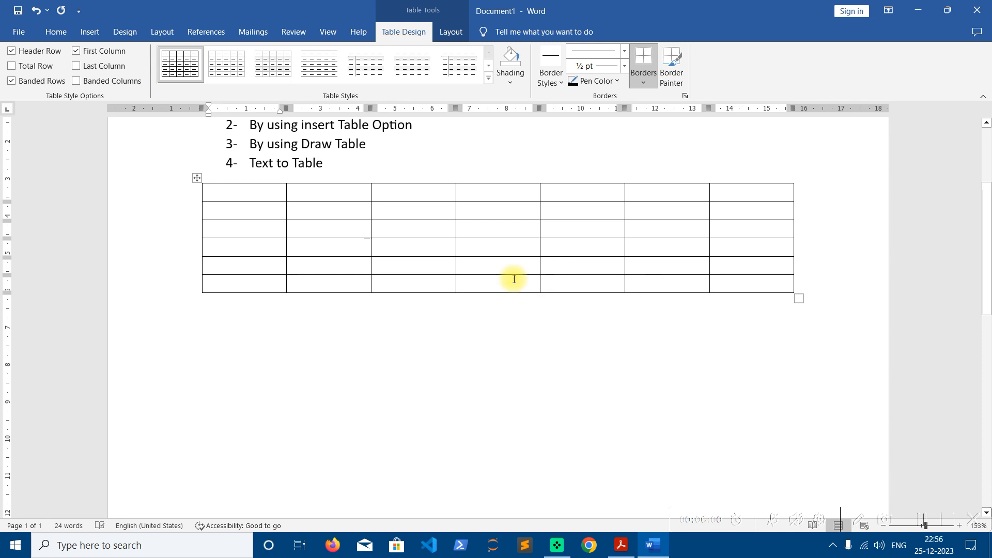
click(198, 178)
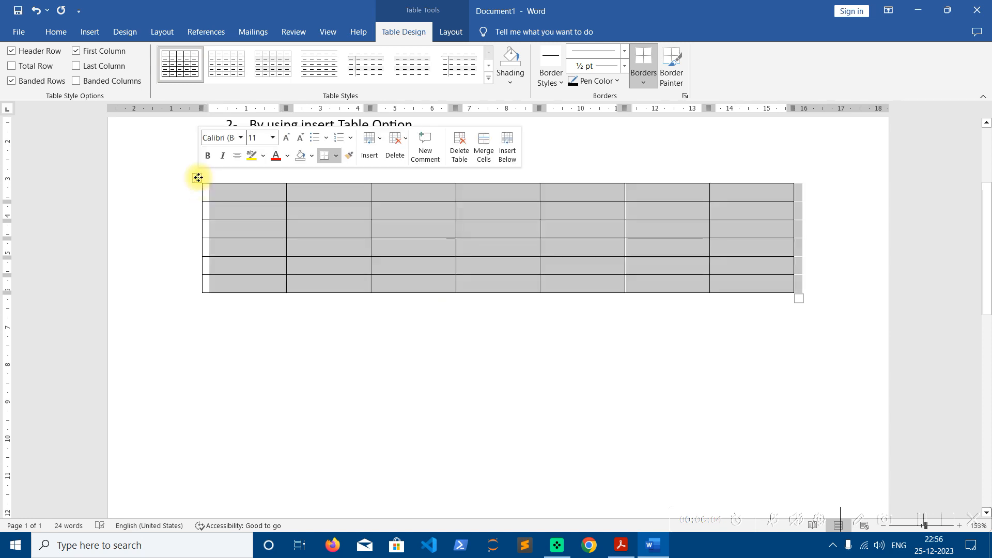
click(252, 194)
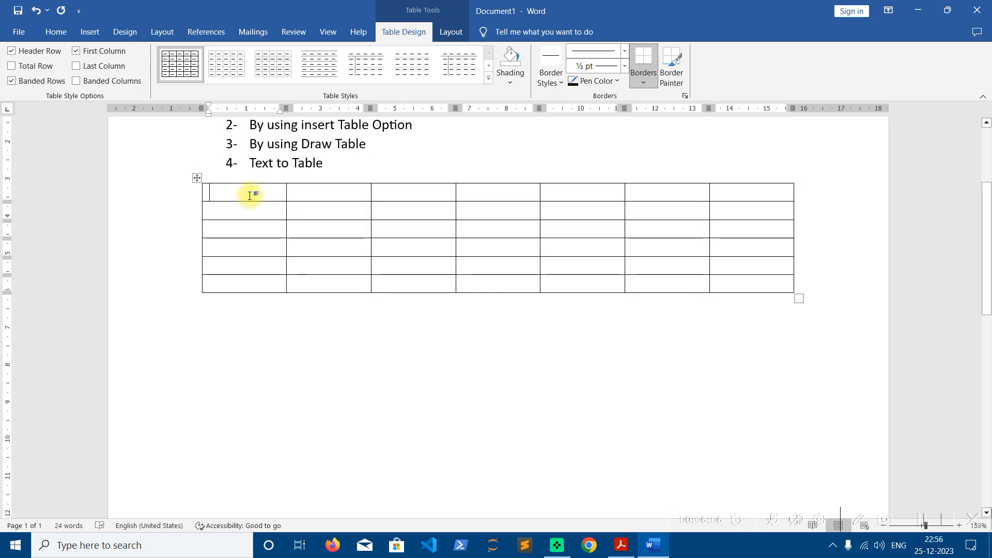
click(197, 178)
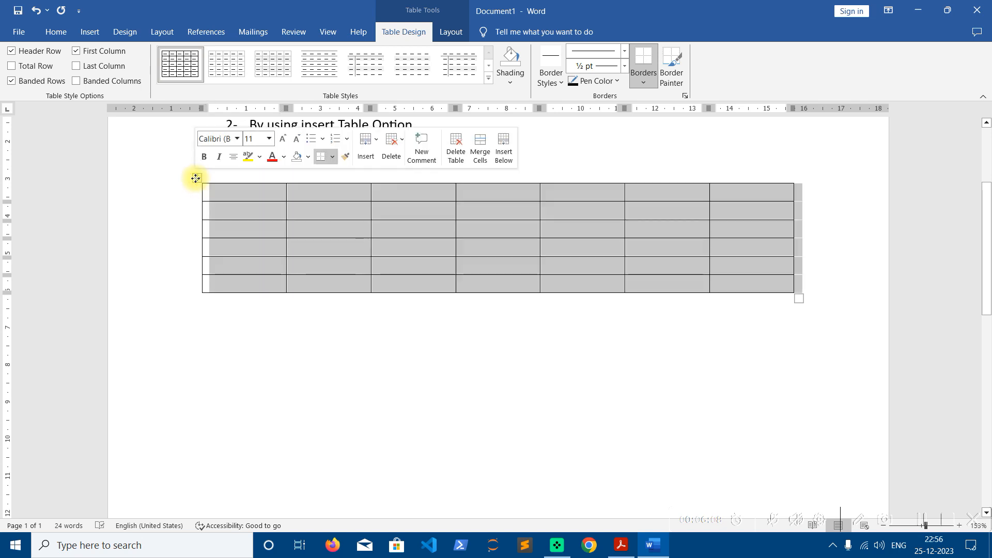
click(497, 226)
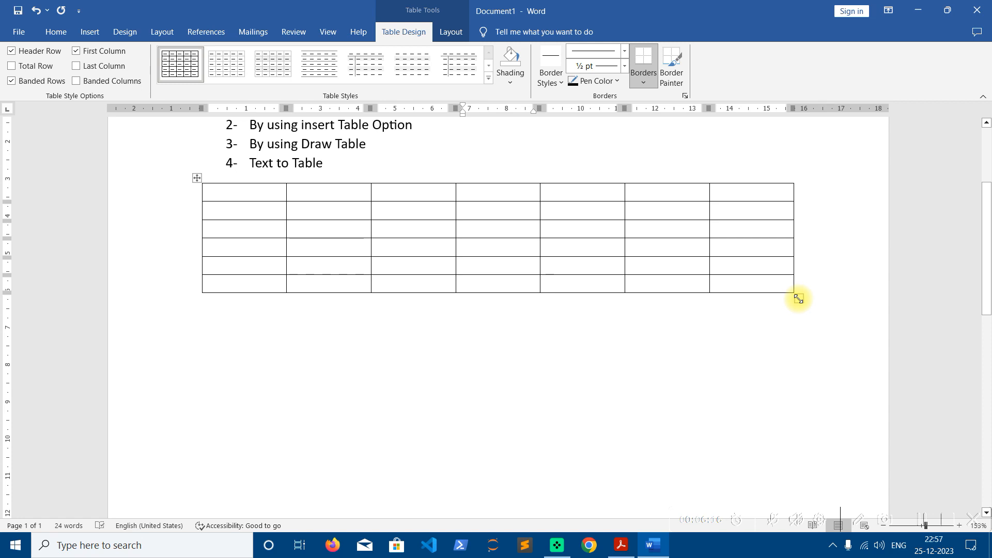
drag(799, 298, 794, 463)
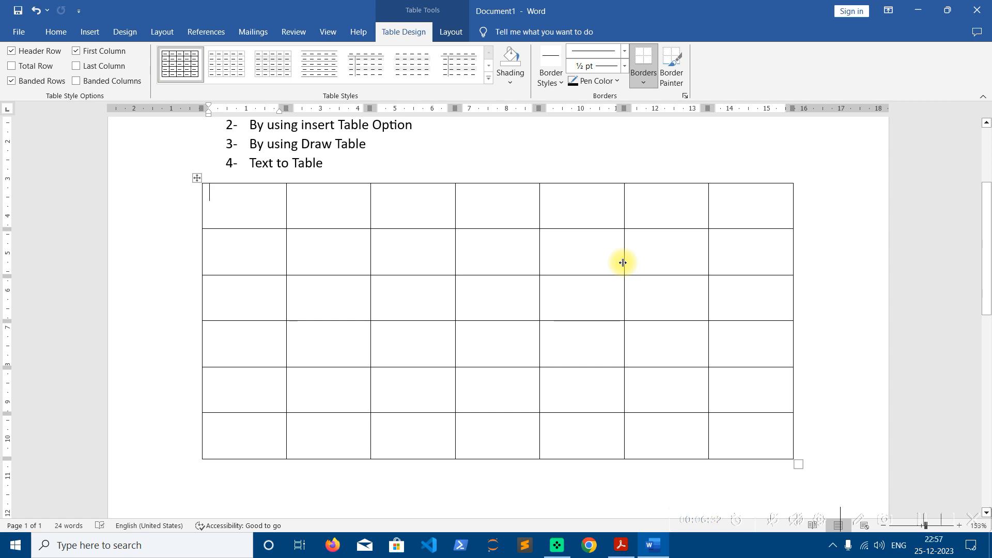
Fill the table's first row with the weekday headings SUN, MON, TUE, WED, THU, FRI and SAT.
text(sunSUN)
key(Tab)
text(MON)
key(Tab)
text(TUE)
key(Tab)
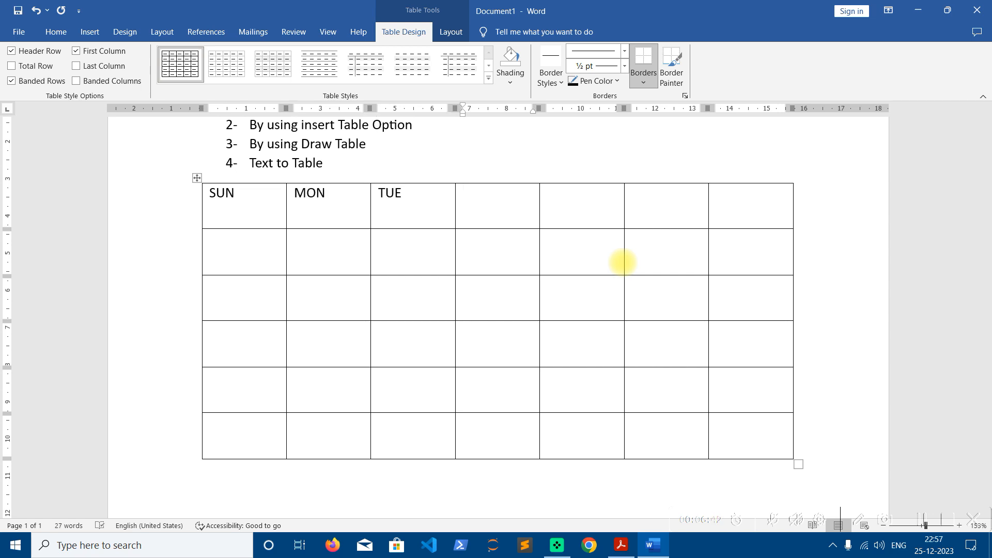
text(WED)
key(Tab)
text(THU)
key(Tab)
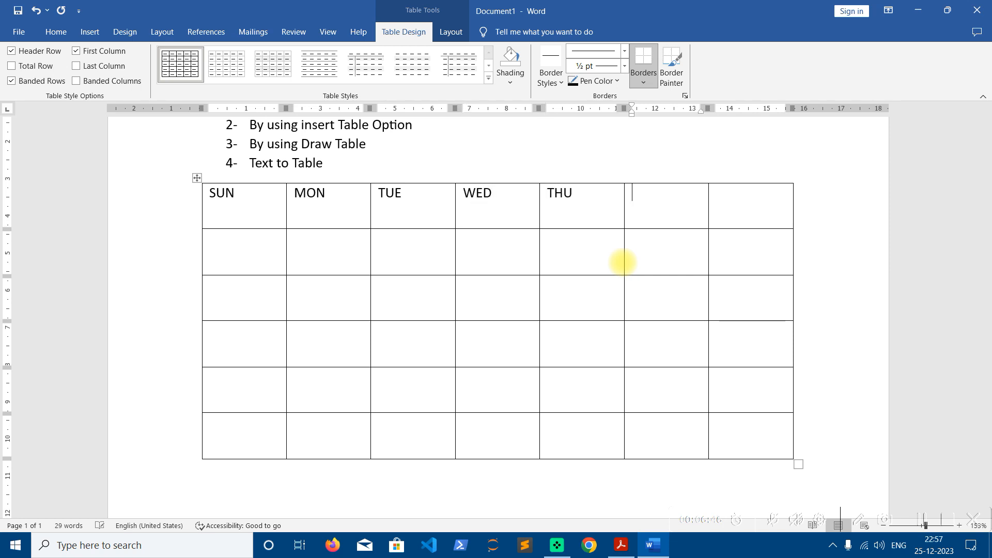
text(FRI)
key(Tab)
text(SAT)
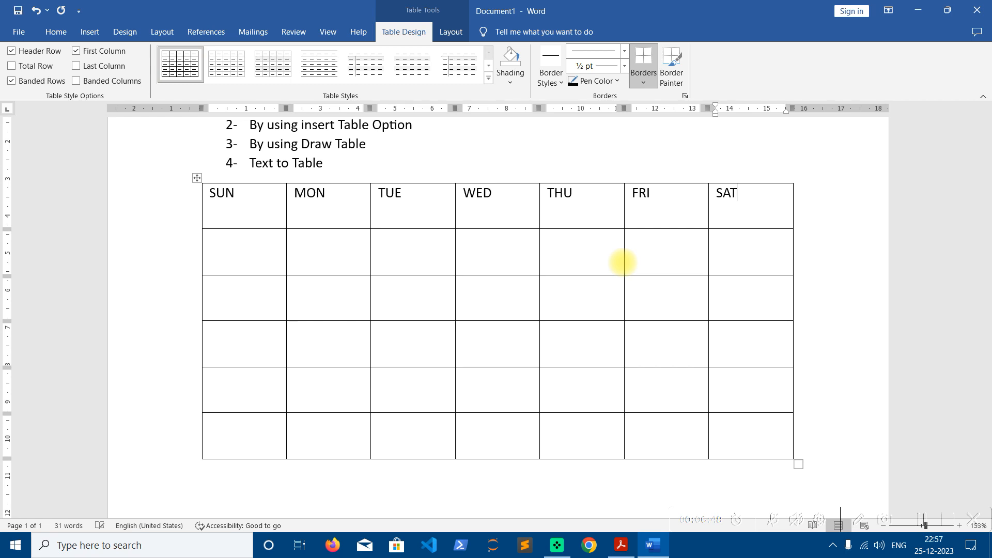
Enter the dates 1 to 31 in consecutive cells, starting under TUE in the second row and ending under THU in the last row.
key(Tab)
key(Tab)
key(Tab)
text(1)
key(Tab)
text(2)
key(Tab)
text(3)
key(Tab)
text(4)
key(Tab)
text(5)
key(Tab)
text(6)
key(Tab)
text(7	8)
key(Tab)
text(9)
key(Tab)
text(10)
key(Tab)
text(11)
key(Tab)
text(12)
key(Tab)
text(13)
key(Tab)
text(14)
key(Tab)
text(15)
key(Tab)
text(16)
key(Tab)
text(17)
key(Tab)
text(18)
key(Tab)
text(19)
key(Tab)
text(20)
key(Tab)
text(21)
key(Tab)
text(22)
key(Tab)
text(23)
key(Tab)
text(24)
key(Tab)
text(25)
key(Tab)
text(26)
key(Tab)
text(27)
key(Tab)
text(28)
key(Tab)
text(29)
key(Tab)
text(303)
key(BackSpace)
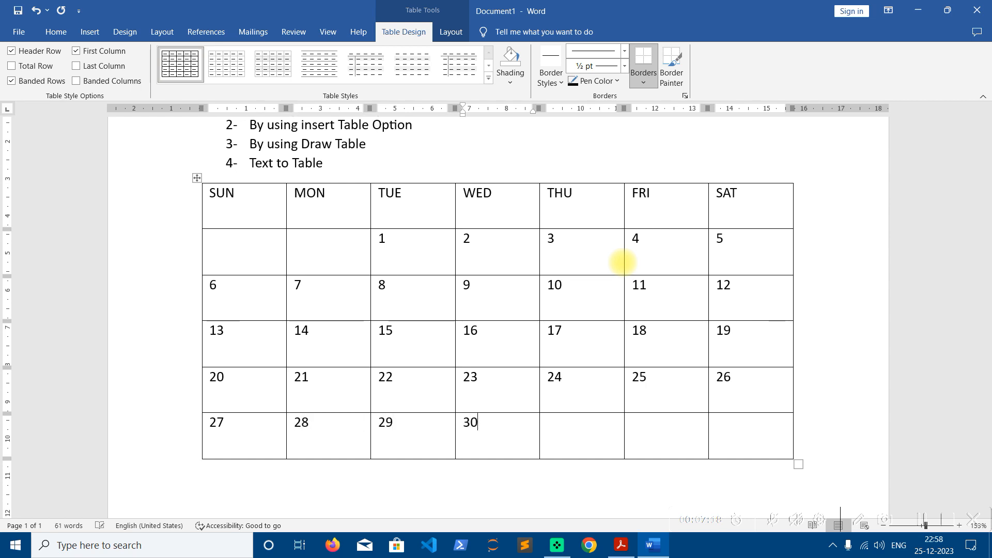
key(Tab)
key(Tab)
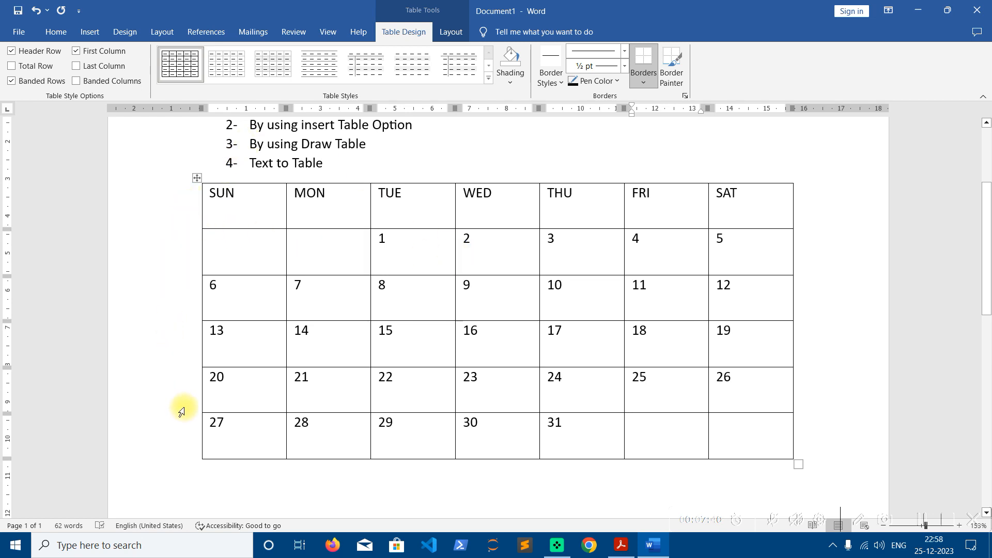
Insert a blank column before the SUN column and merge all its cells into one.
click(520, 347)
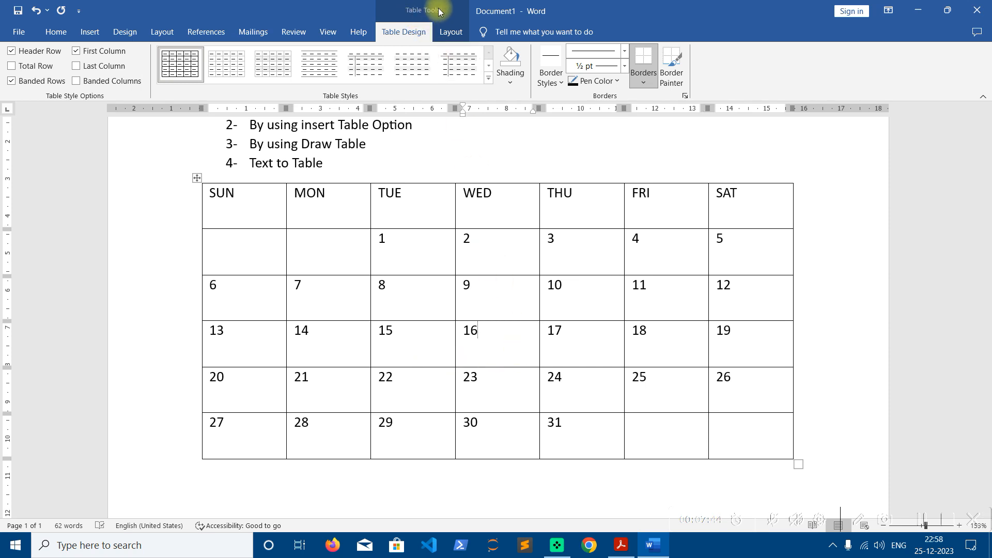
click(458, 35)
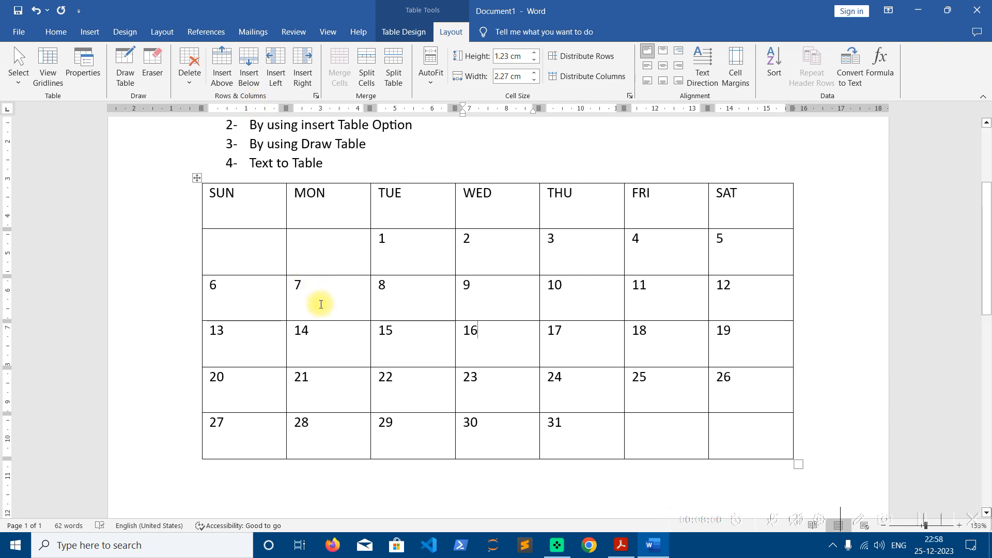
click(233, 304)
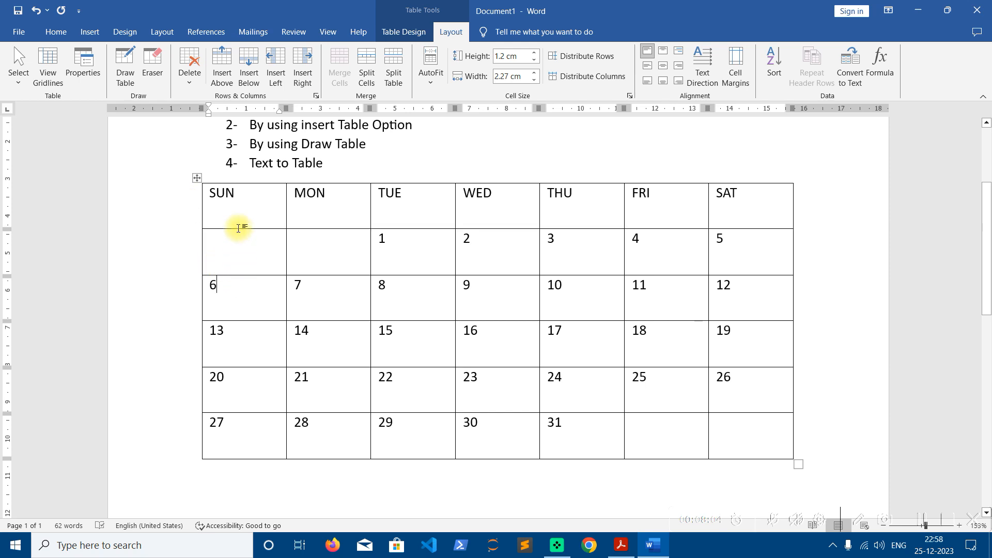
click(233, 205)
click(228, 246)
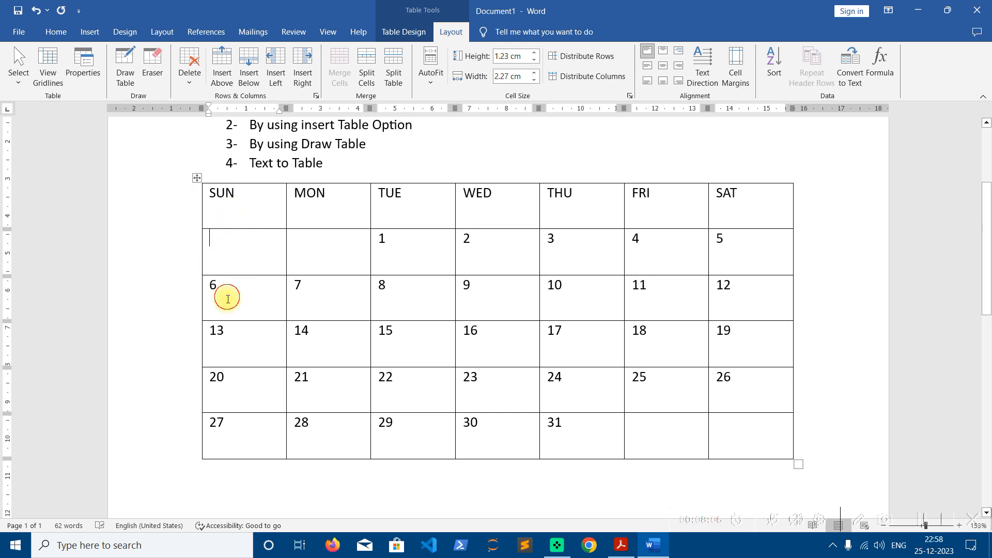
click(226, 392)
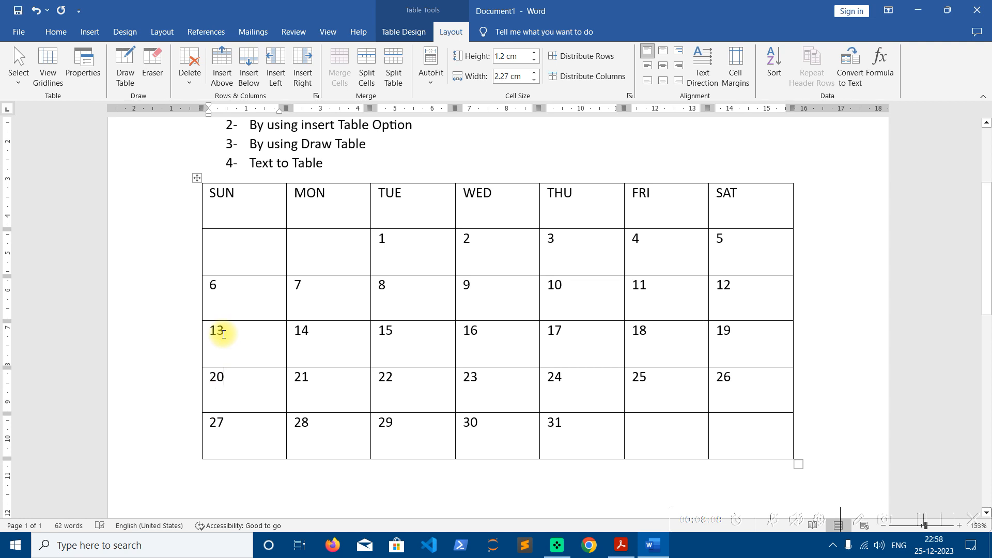
click(225, 253)
click(222, 206)
click(236, 253)
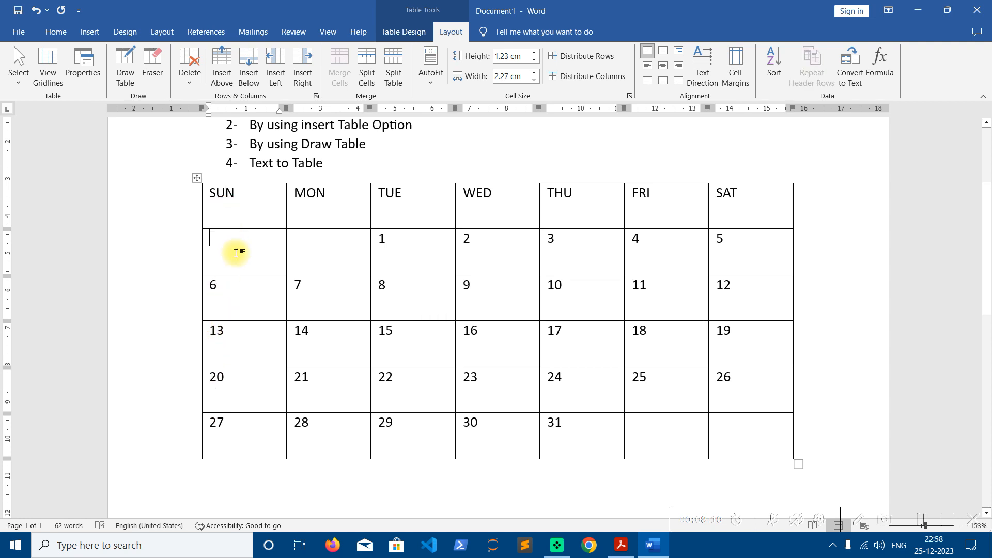
click(275, 80)
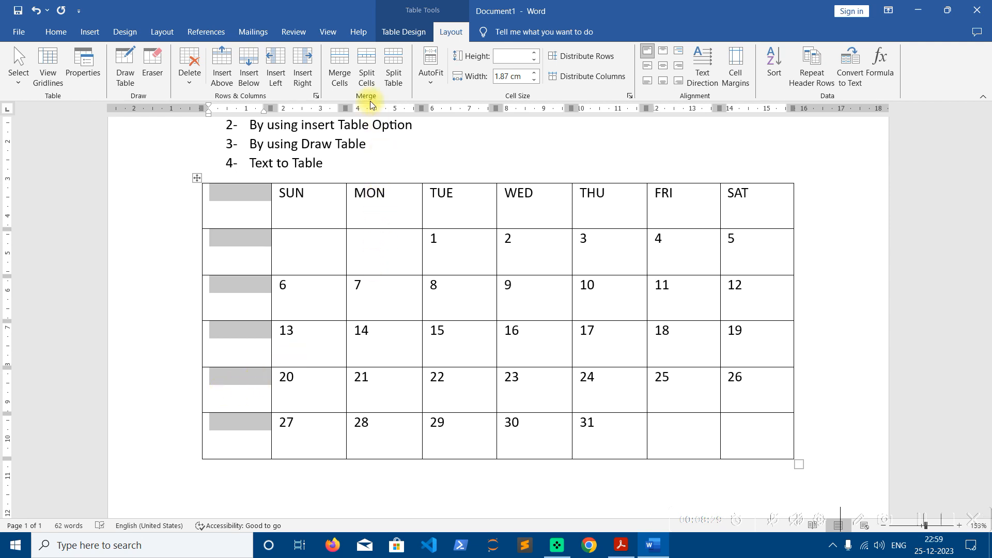
click(346, 90)
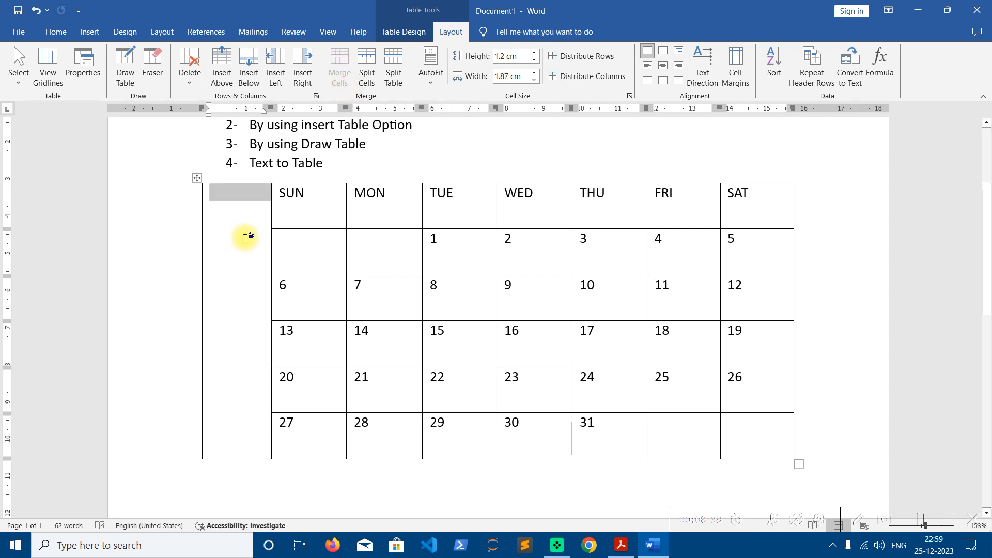
Enter JANUARY 2024 in the merged first-column cell and rotate the text to read from bottom to top.
click(246, 237)
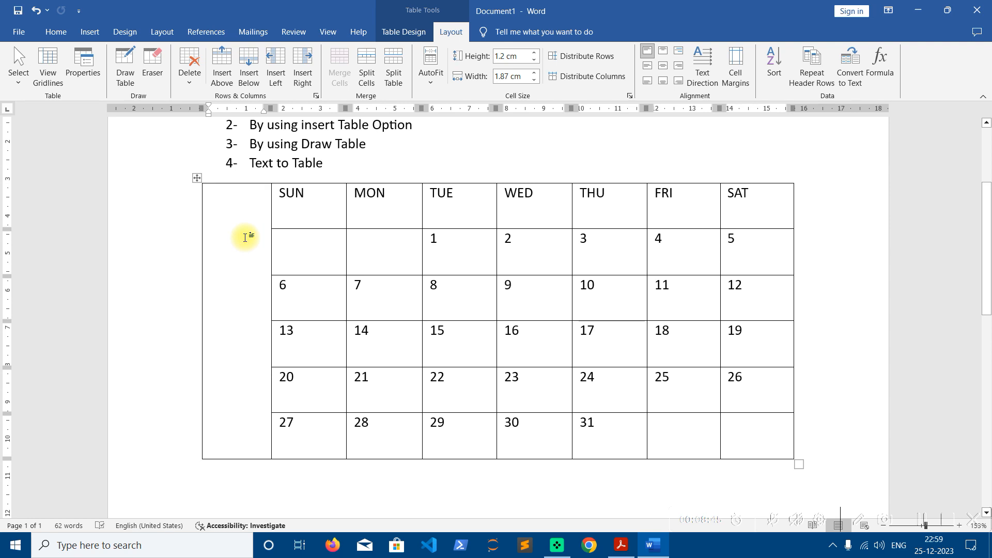
text(JANYU)
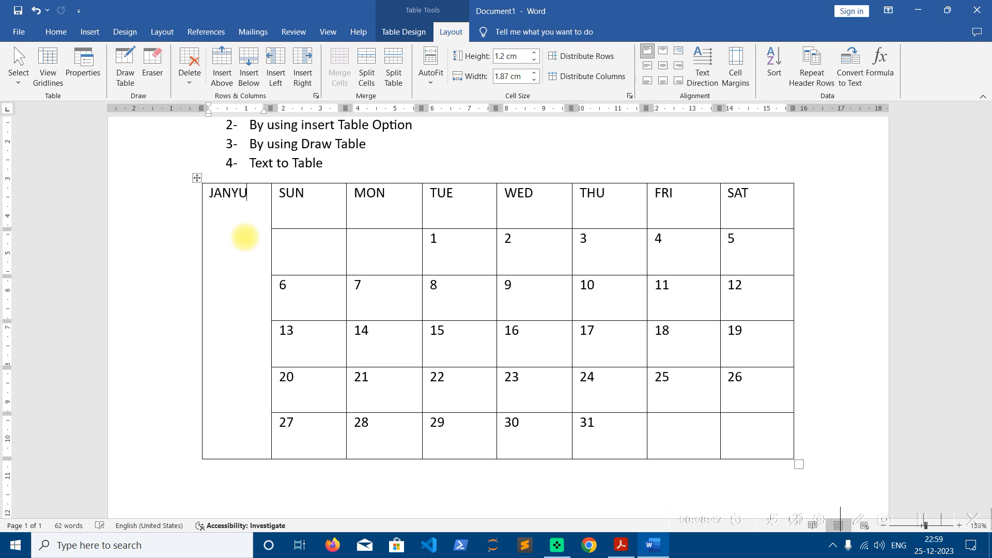
key(BackSpace)
key(BackSpace)
text(U)
key(Return)
text(2024)
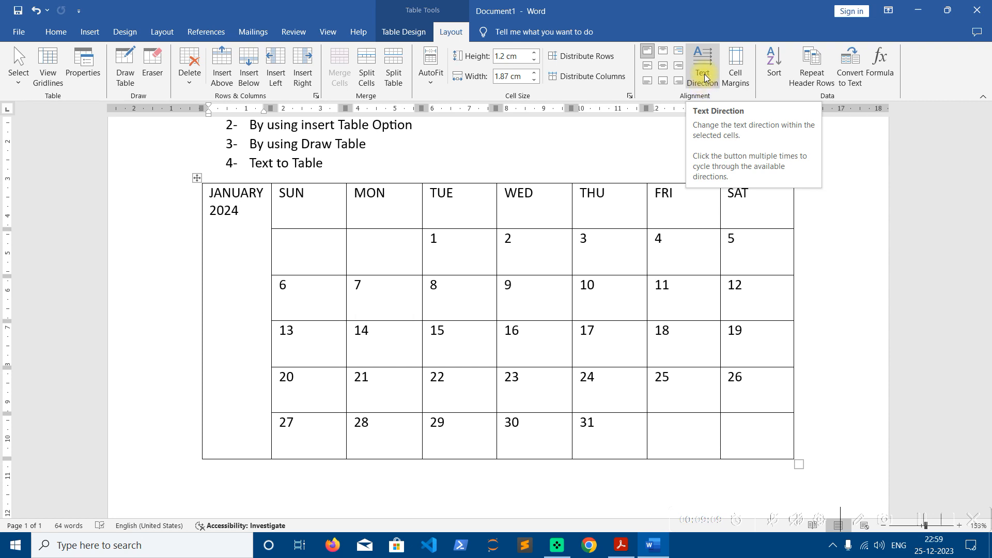
click(705, 77)
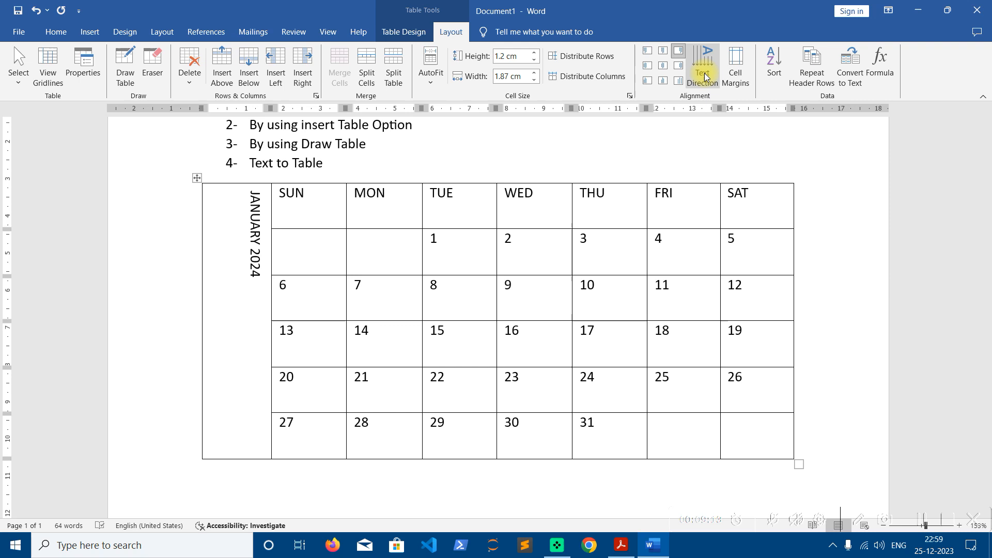
click(706, 77)
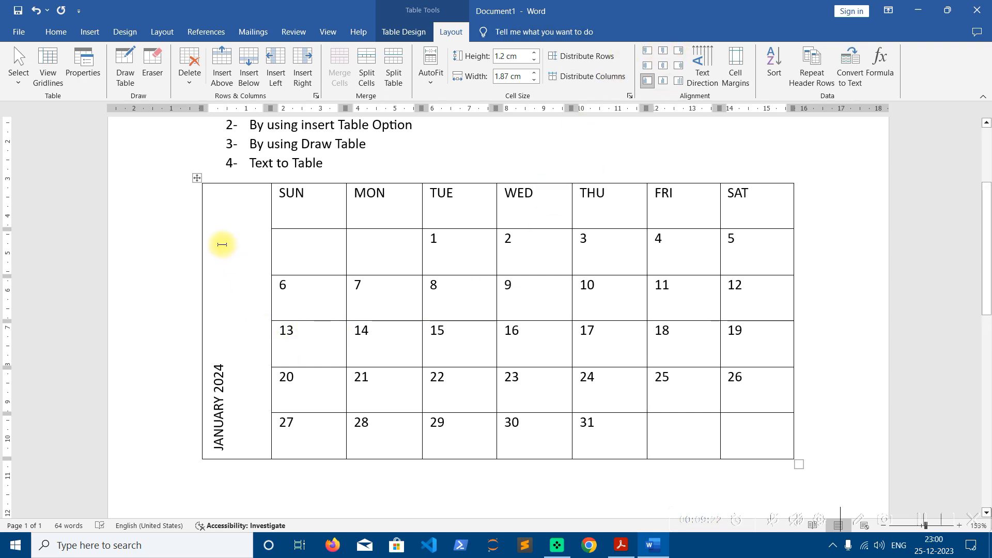
Center the contents of all table cells horizontally and vertically, and stretch the table to a row height of about 1.37 cm.
click(197, 179)
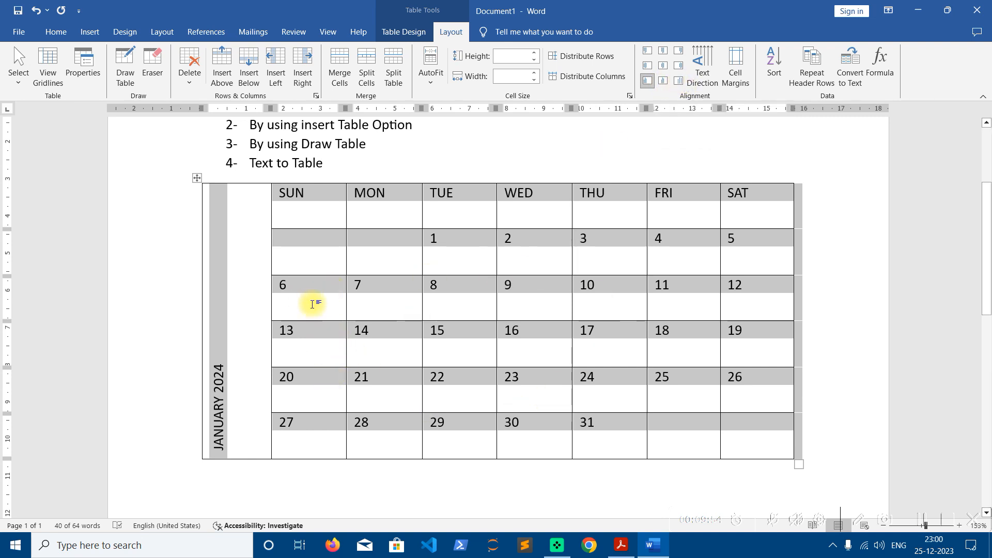
click(663, 66)
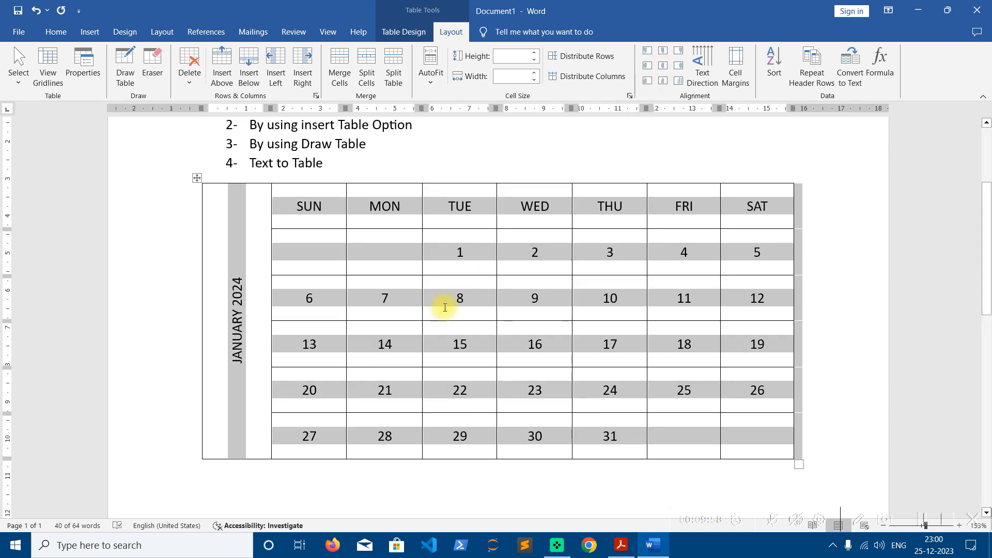
click(307, 210)
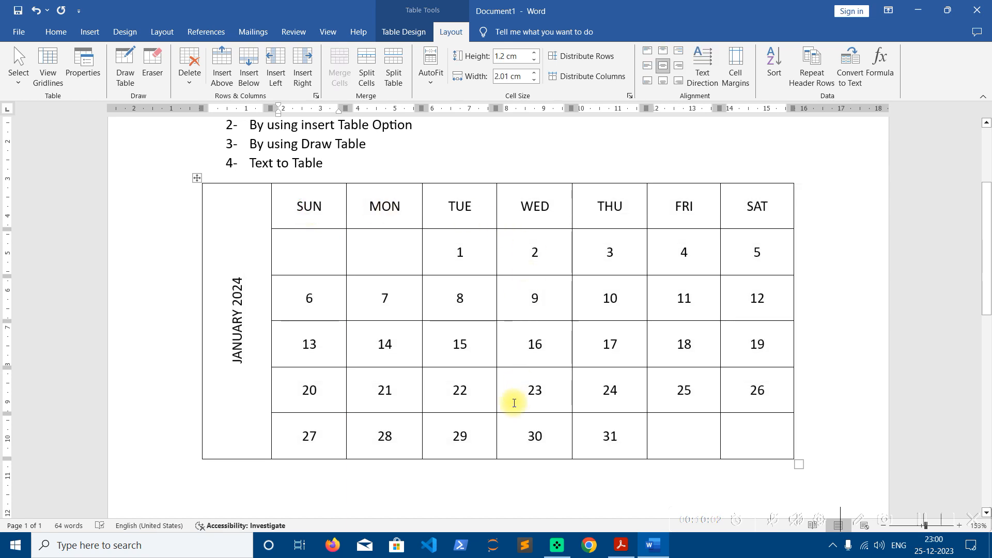
drag(800, 465, 796, 497)
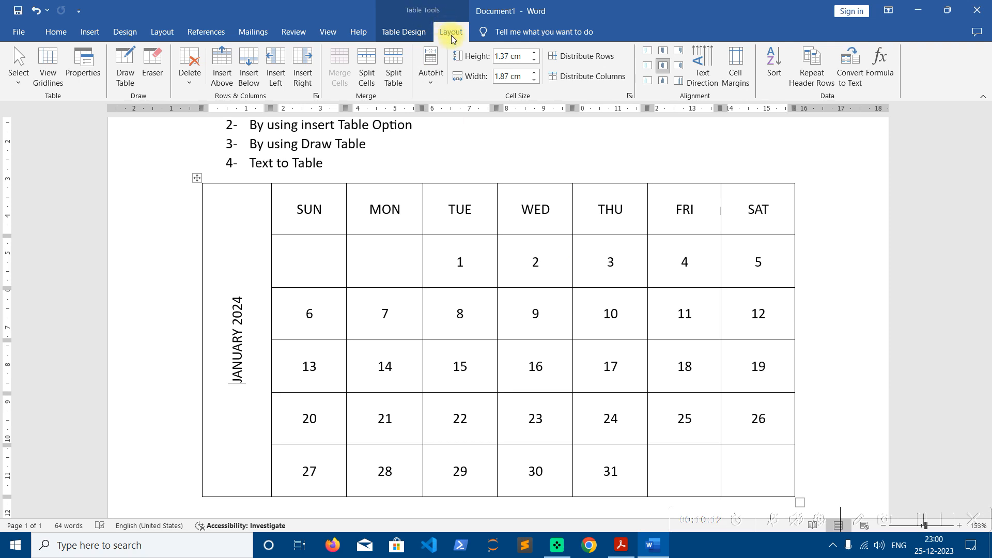
Apply the lighter blue Grid Table 5 Dark style to the calendar table.
click(396, 34)
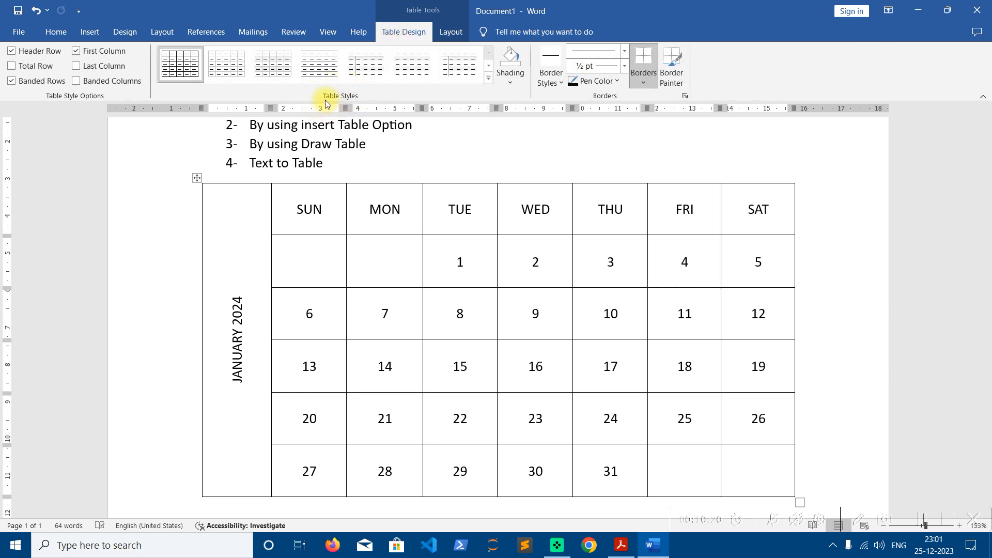
click(489, 78)
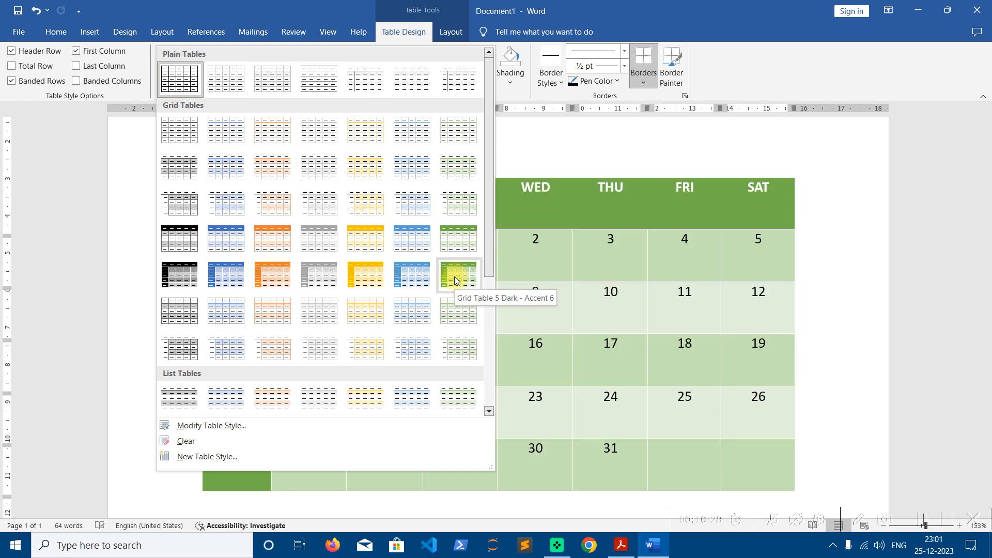
click(423, 274)
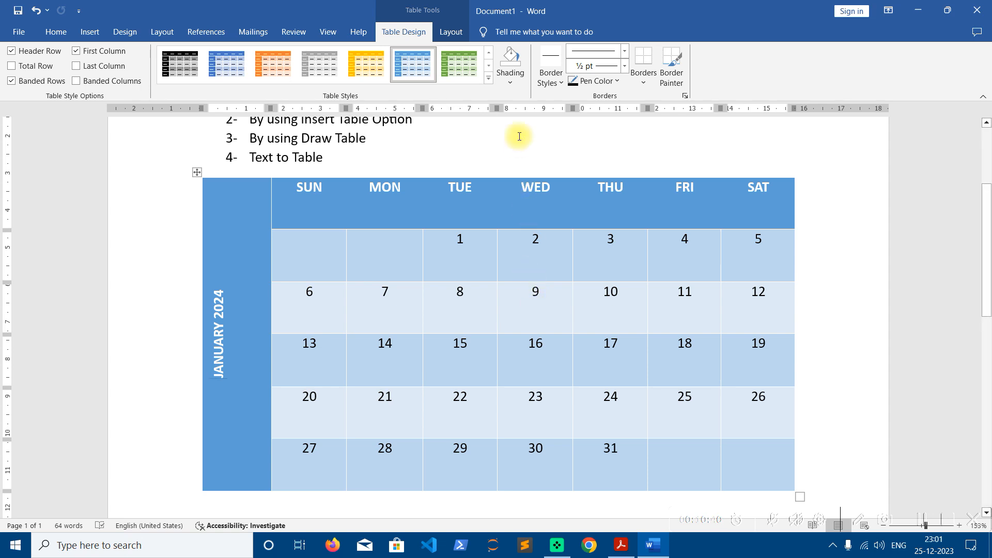
Align the contents of all calendar table cells to the center, both horizontally and vertically.
click(450, 32)
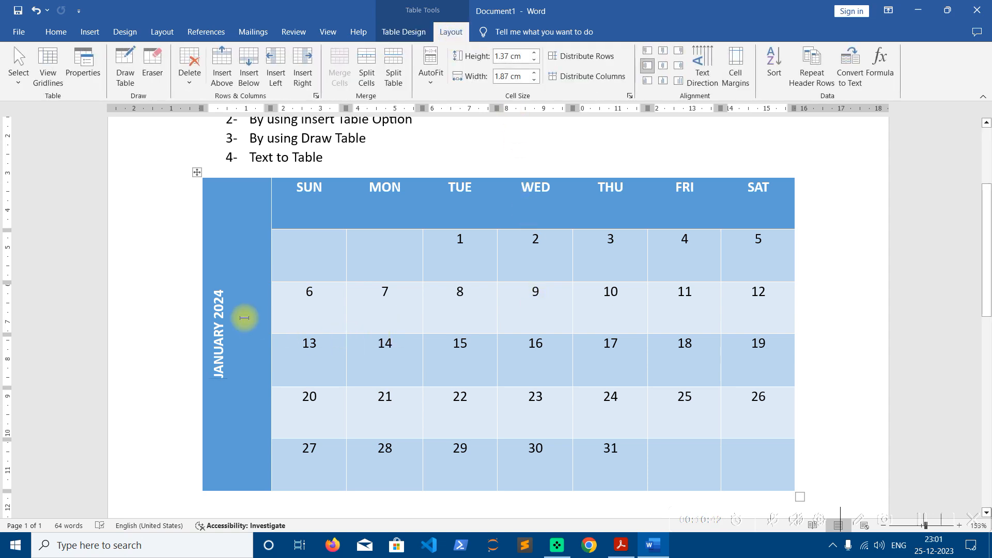
click(199, 173)
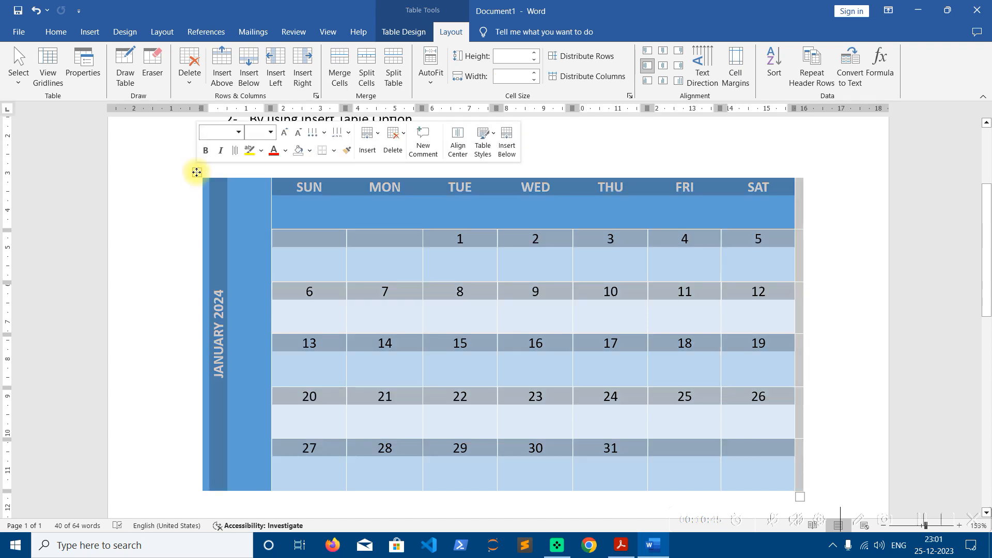
click(663, 65)
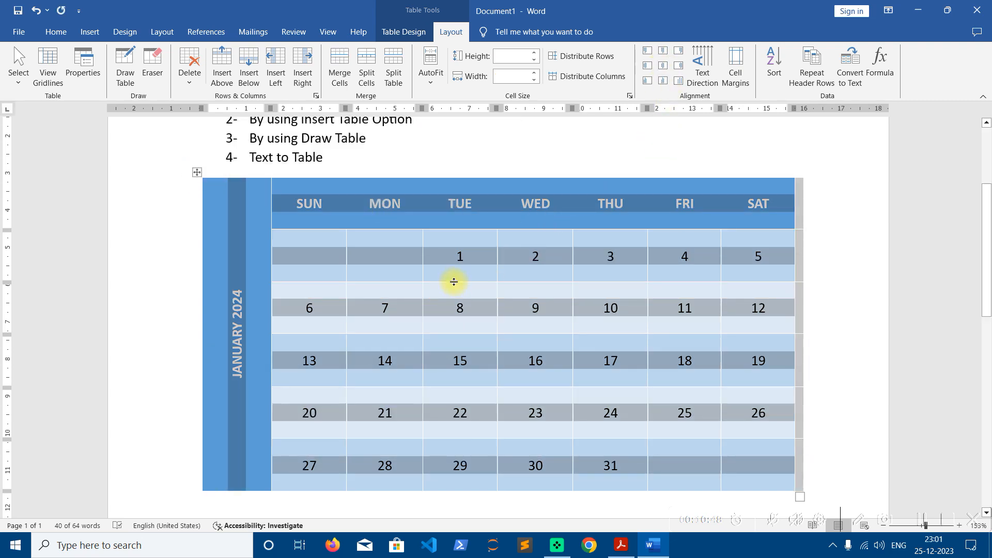
Enlarge the rotated JANUARY 2024 text in the merged first column to font size 28.
click(240, 296)
drag(239, 279, 241, 381)
click(327, 340)
click(327, 339)
click(327, 339)
click(327, 339)
click(327, 339)
click(328, 339)
click(327, 339)
click(327, 340)
click(327, 340)
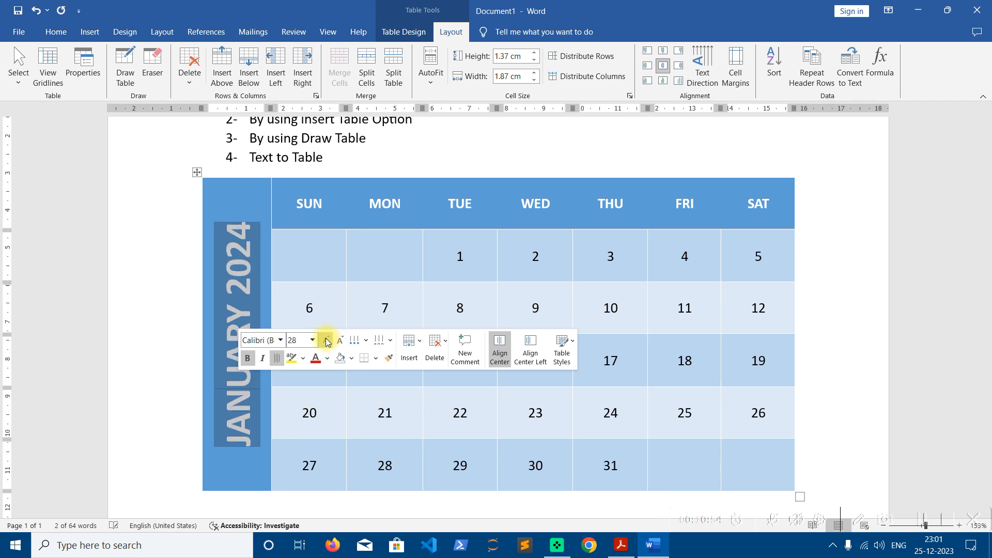
click(409, 312)
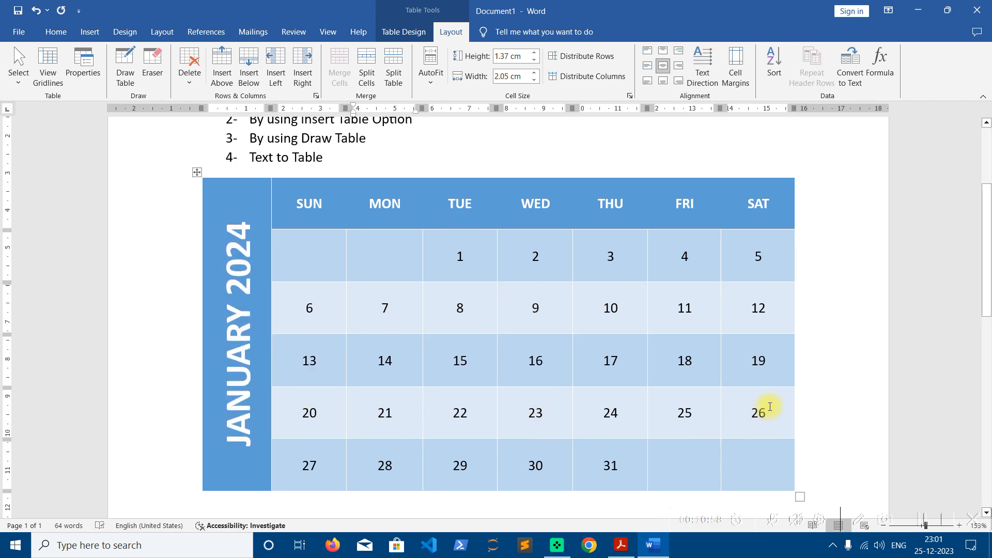
Enter REPUBLIC DAY in the empty cell below 25 and shade the cell containing 26 with the standard dark blue.
click(694, 456)
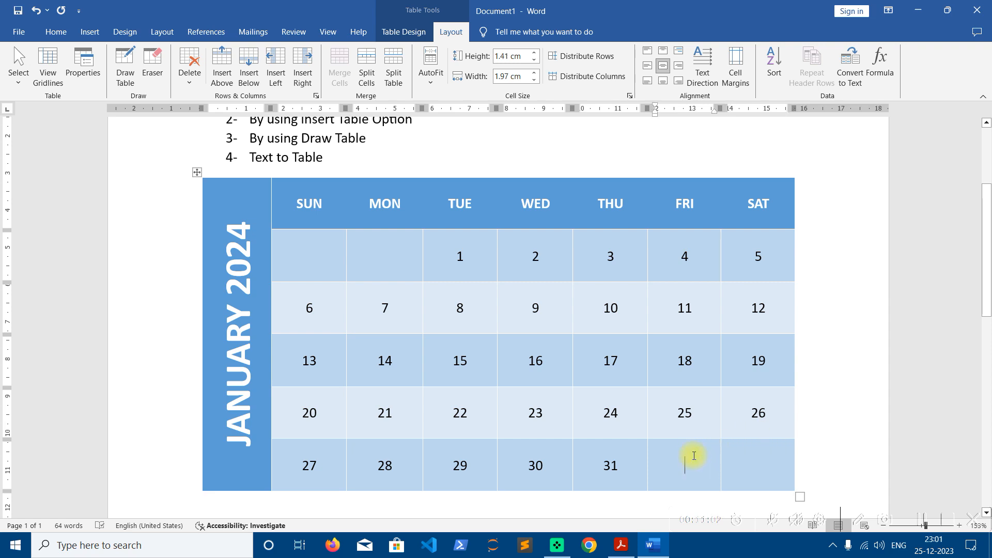
text(REPUBLIC DAY)
click(760, 427)
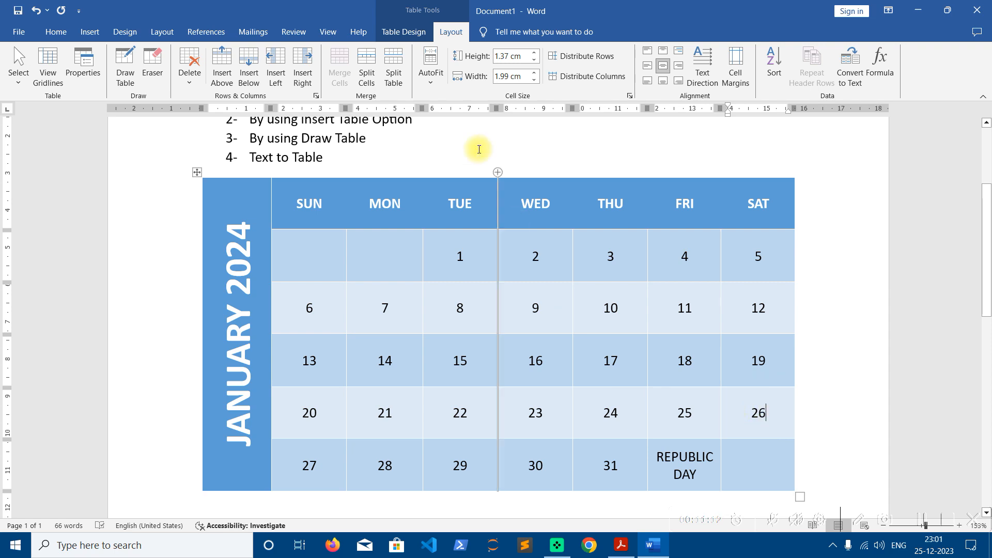
click(417, 35)
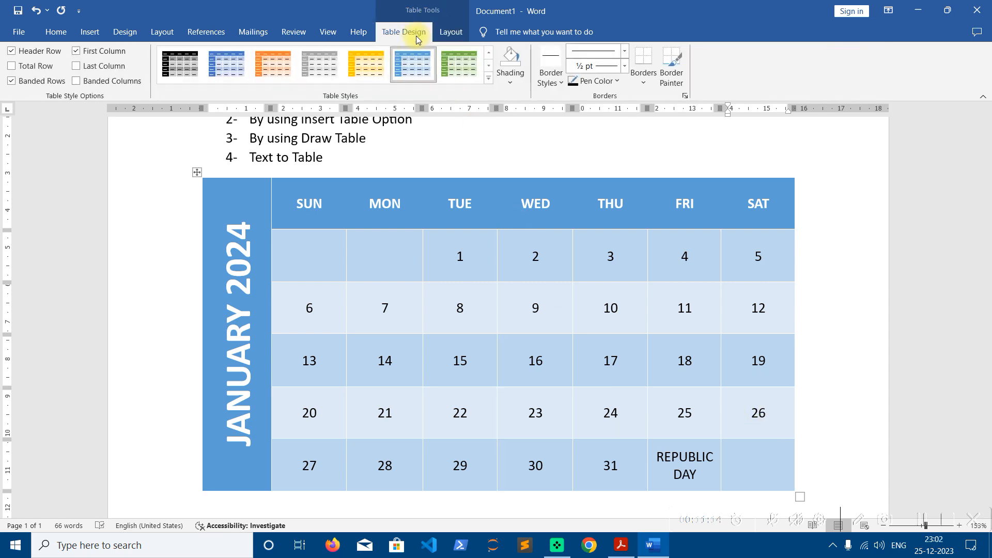
click(516, 86)
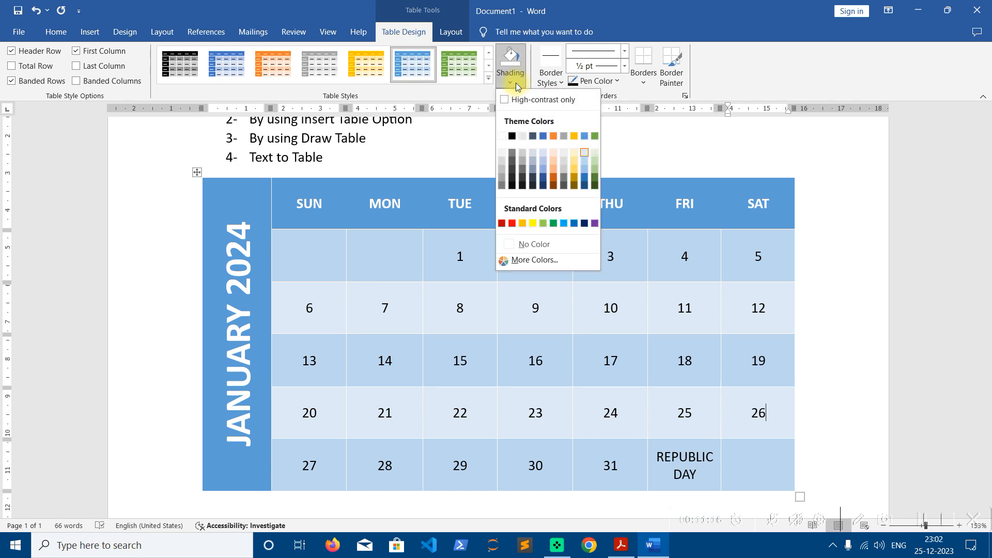
click(585, 223)
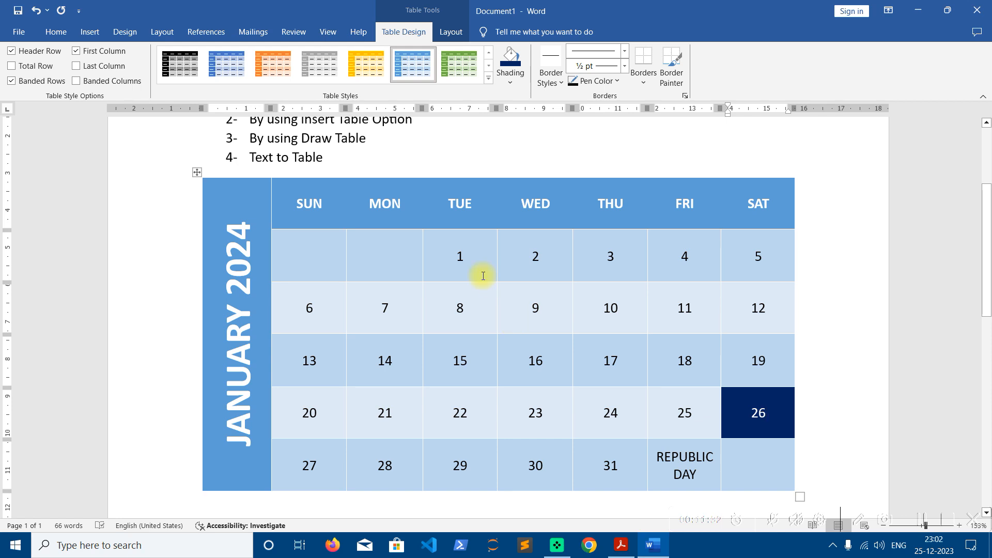
click(454, 33)
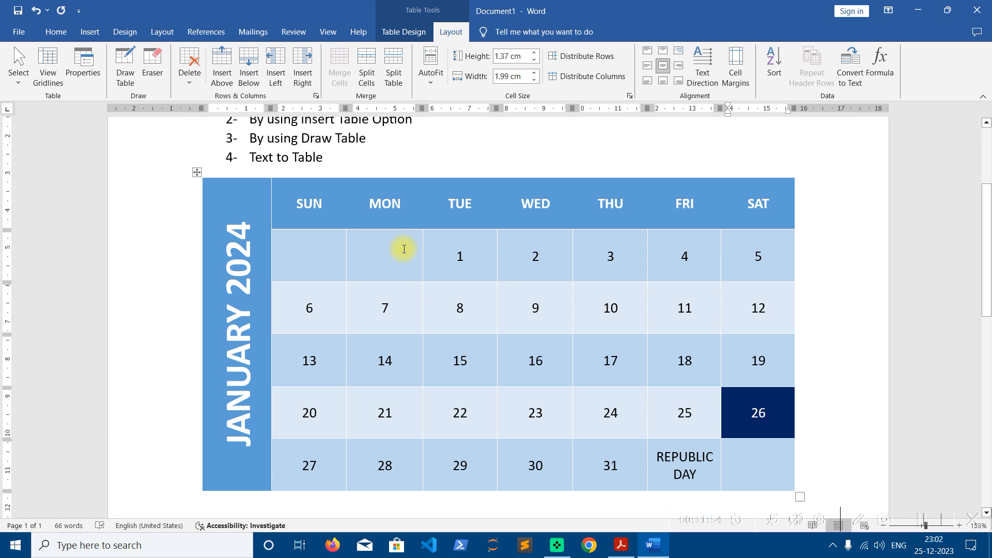
scroll(358, 240, up, 3)
drag(332, 249, 250, 231)
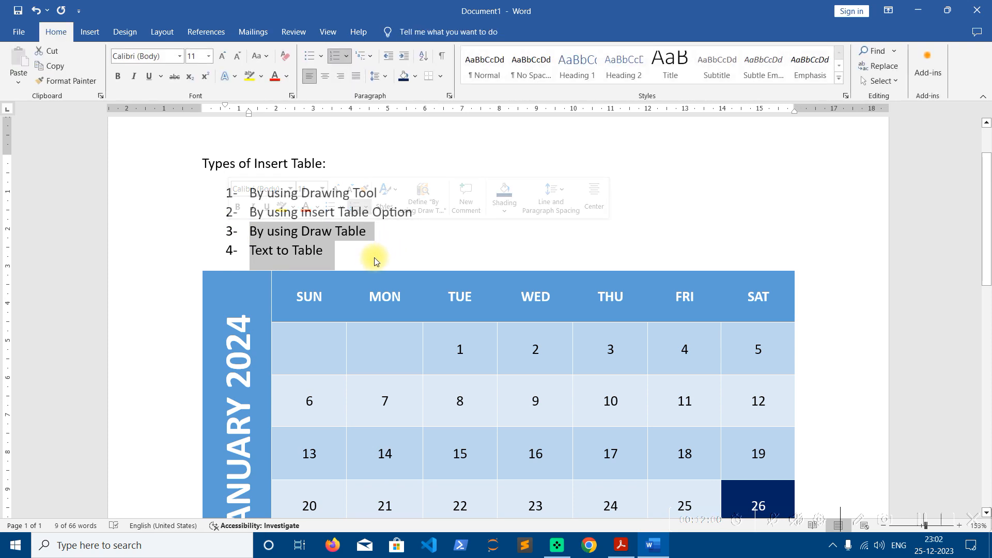
click(341, 257)
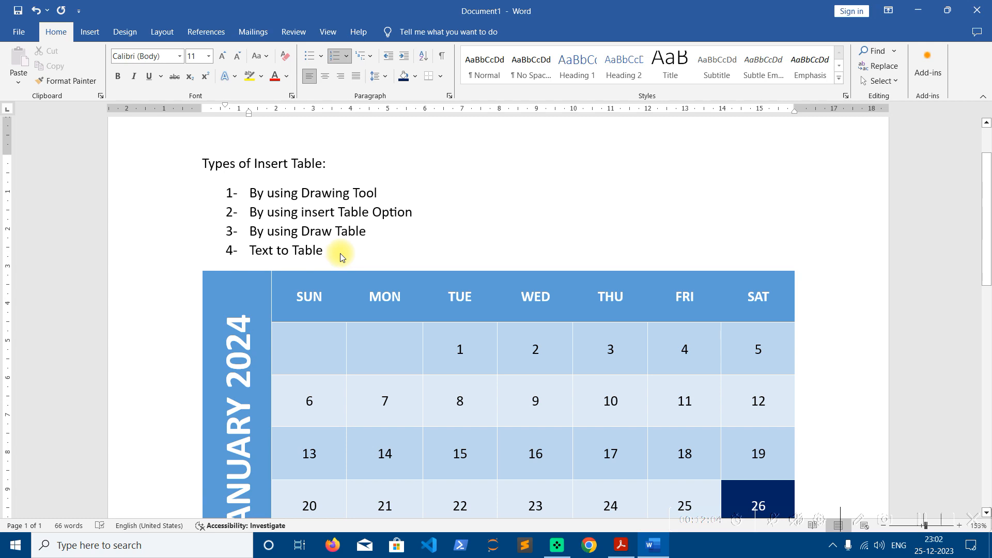